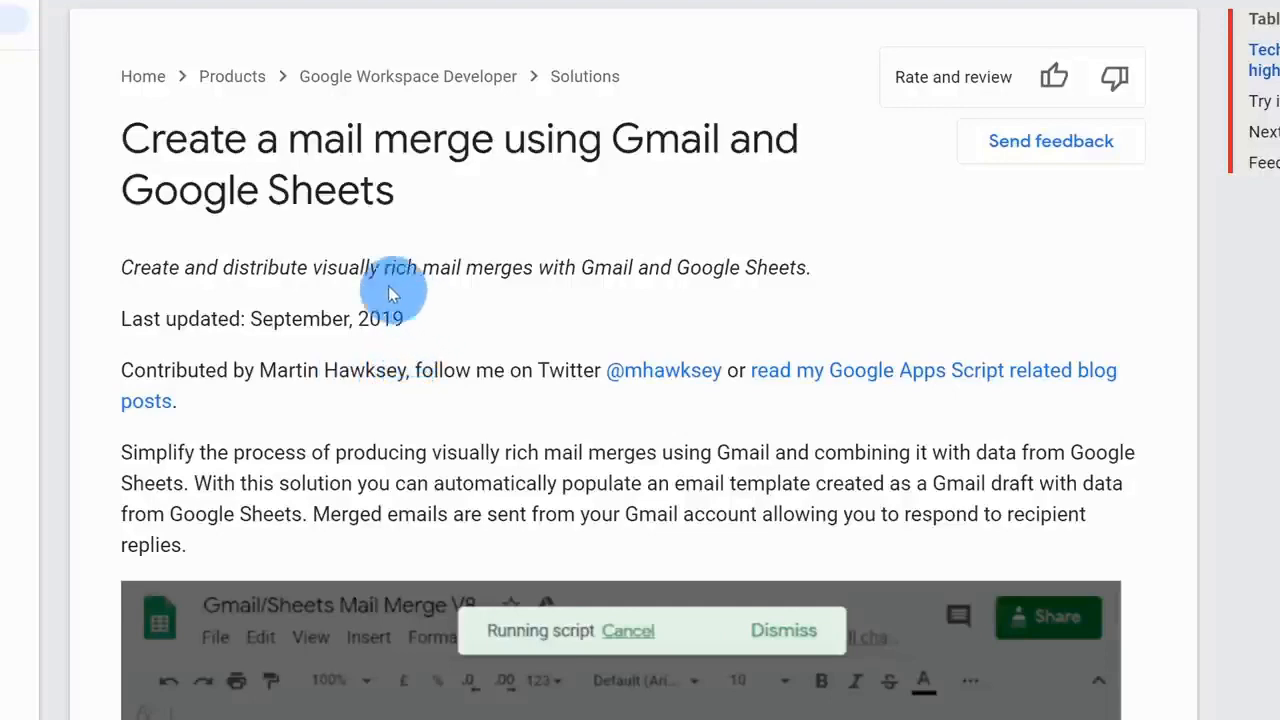
- Make a copy of the sample Gmail/Sheets Mail Merge spreadsheet linked in the tutorial's instructions
scroll(134, 128, "down", 15)
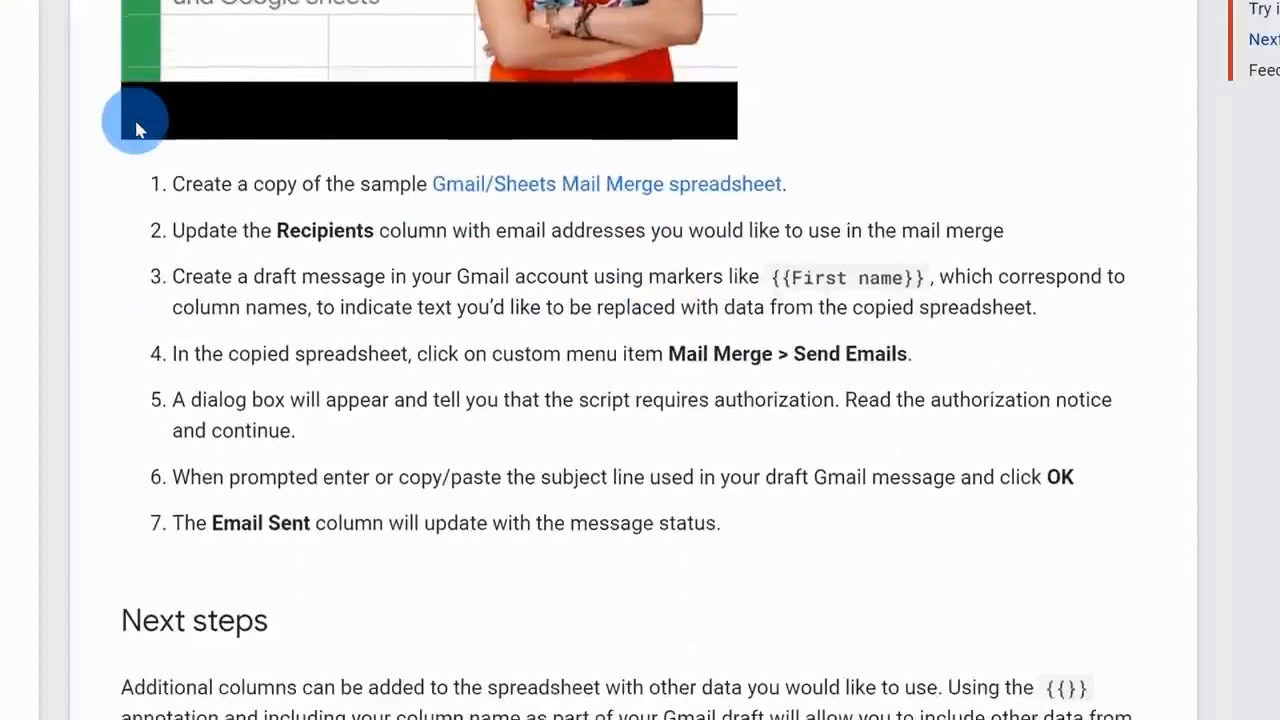
scroll(136, 128, "down", 2)
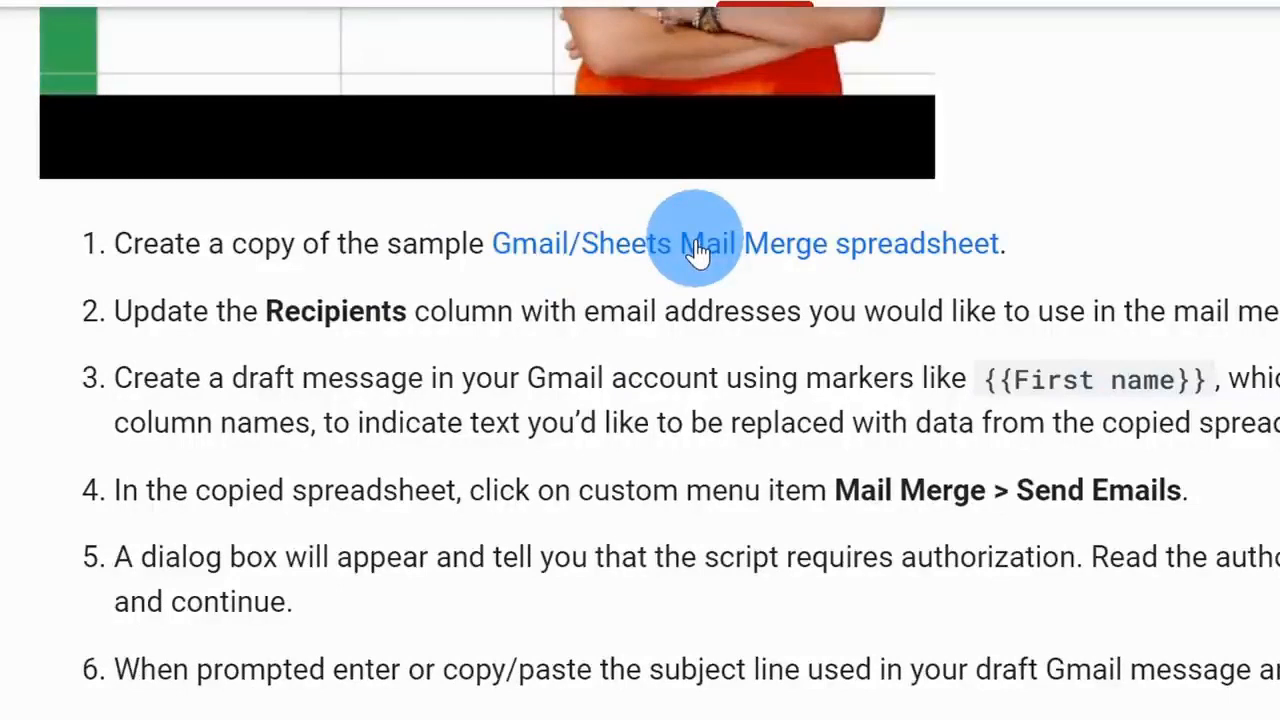
left_click(697, 250)
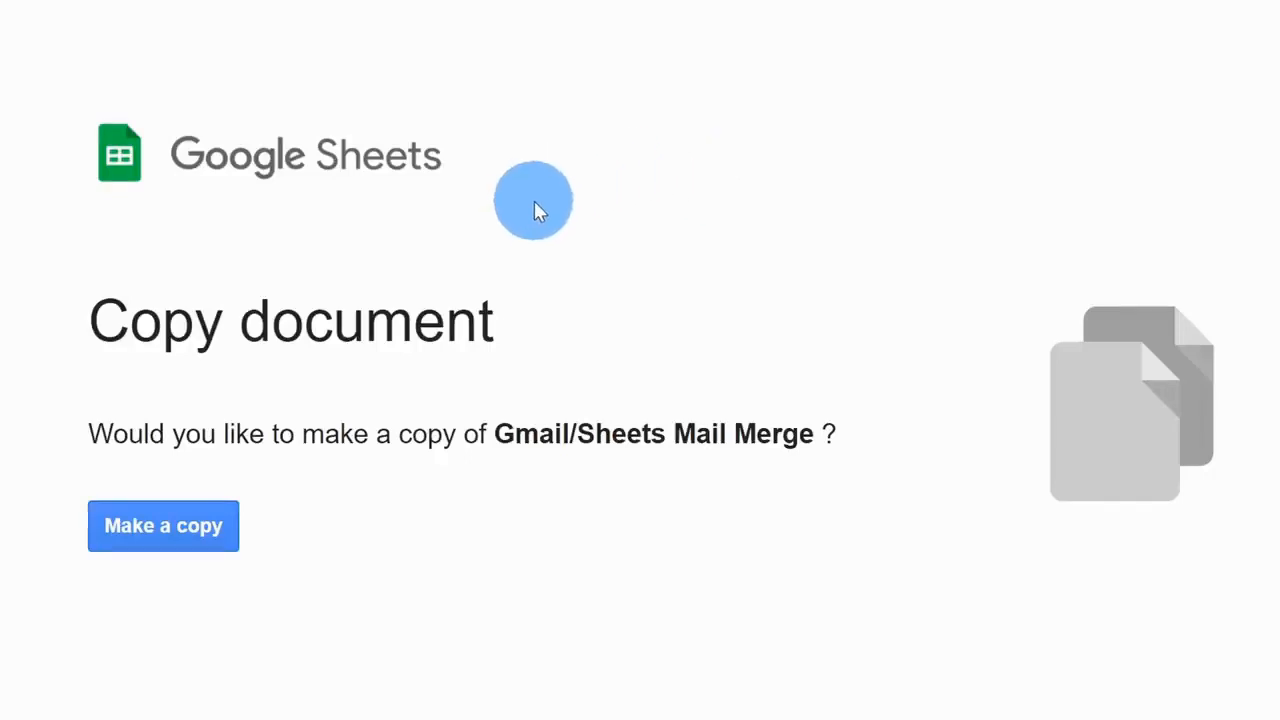
left_click(156, 534)
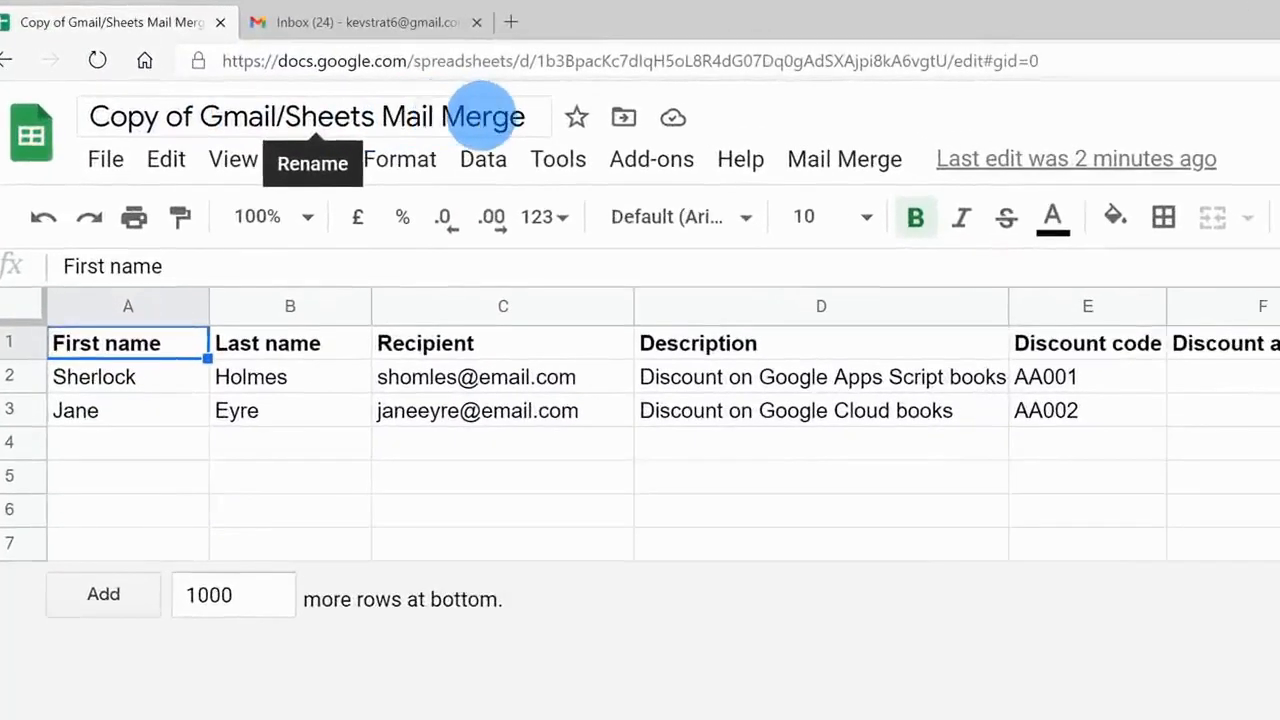
left_click(623, 117)
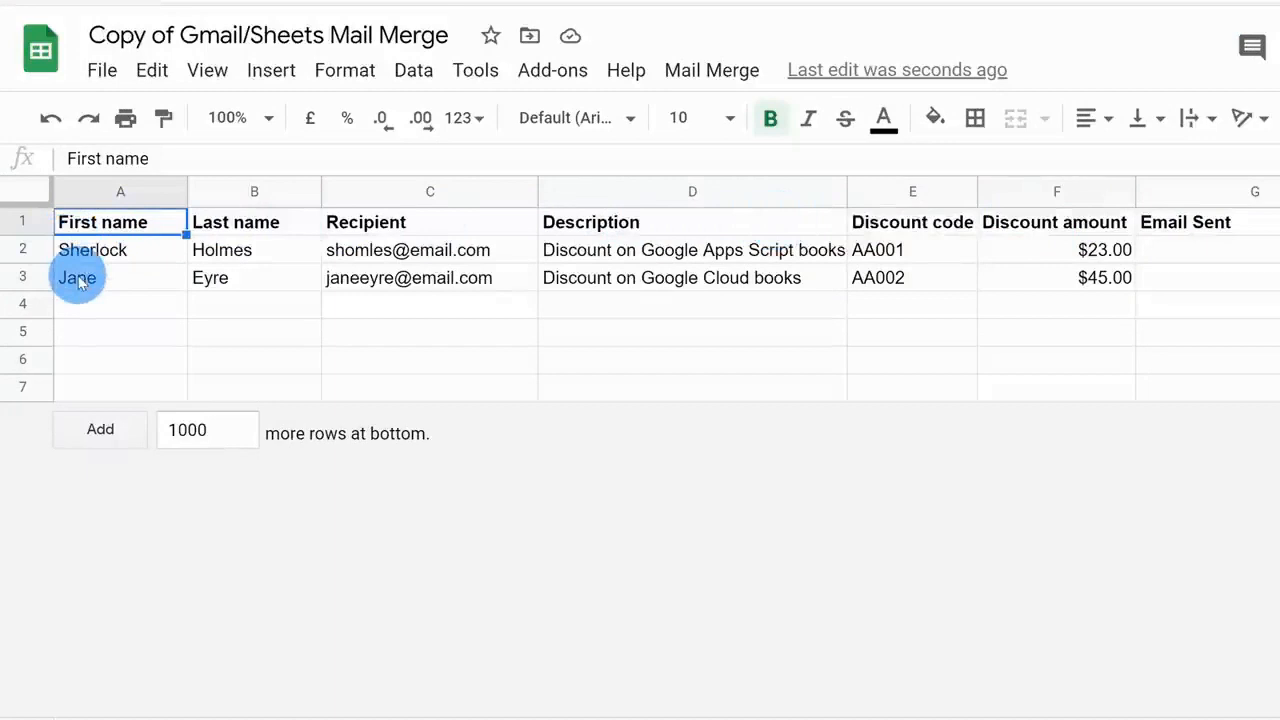
- Clear the sample recipient data in rows 2 and 3, from the First name column through Discount amount
left_click(36, 248)
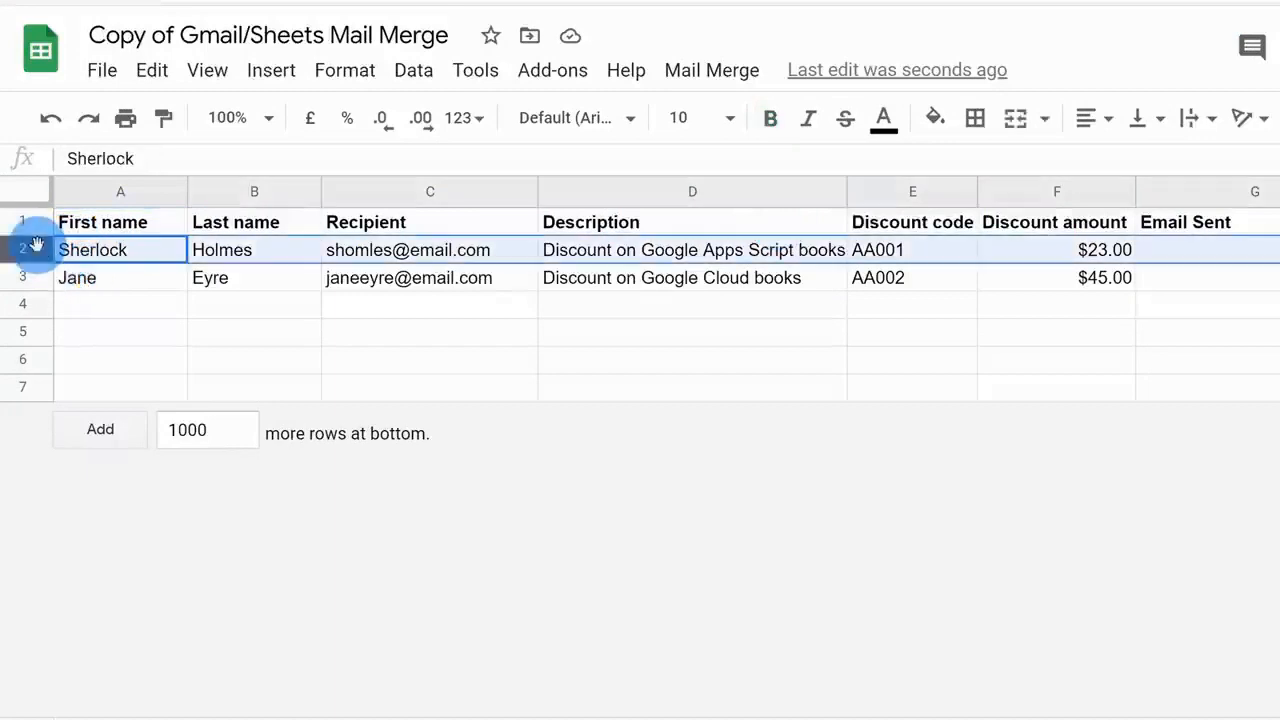
left_click(34, 276)
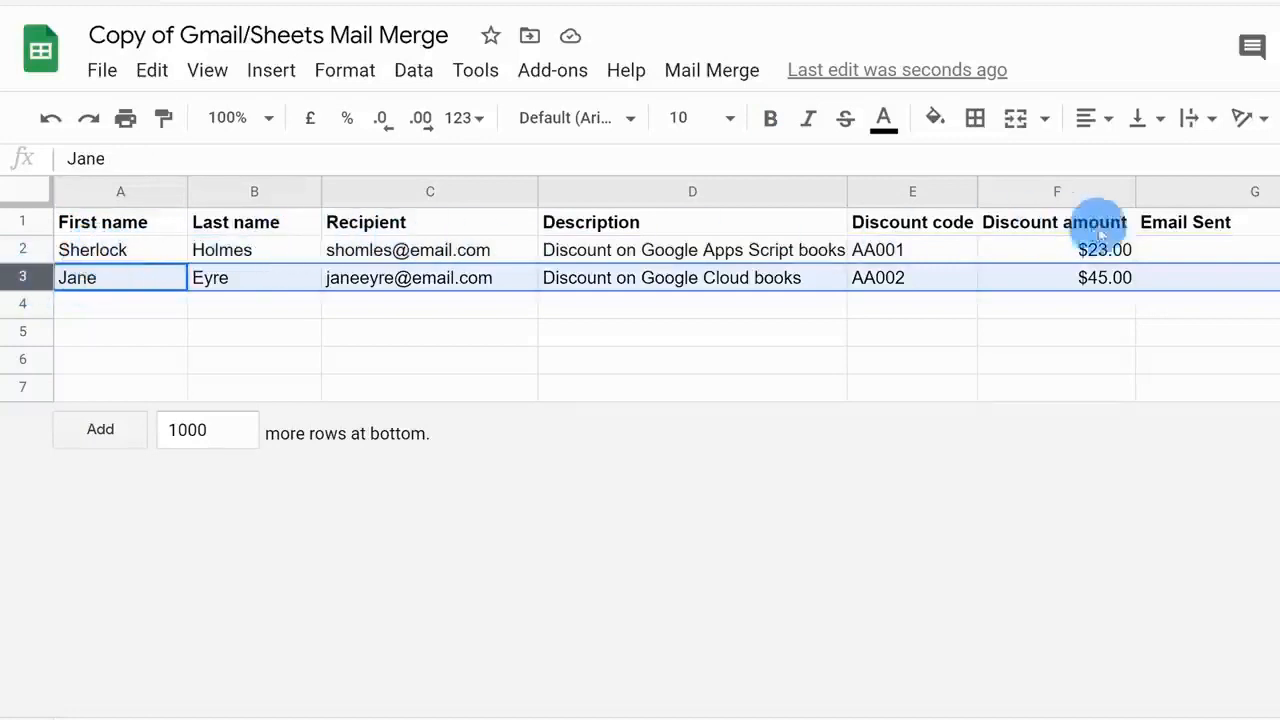
left_click_drag(1100, 250, 106, 289)
key("Delete")
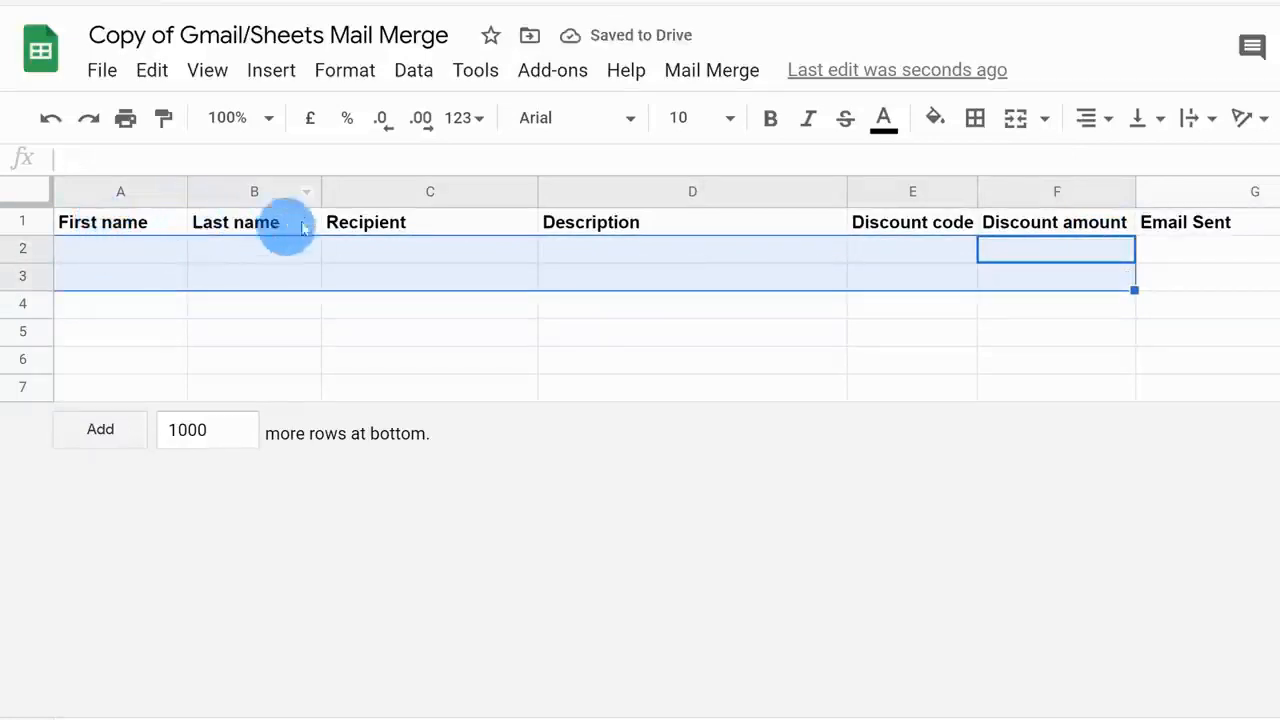
left_click(154, 231)
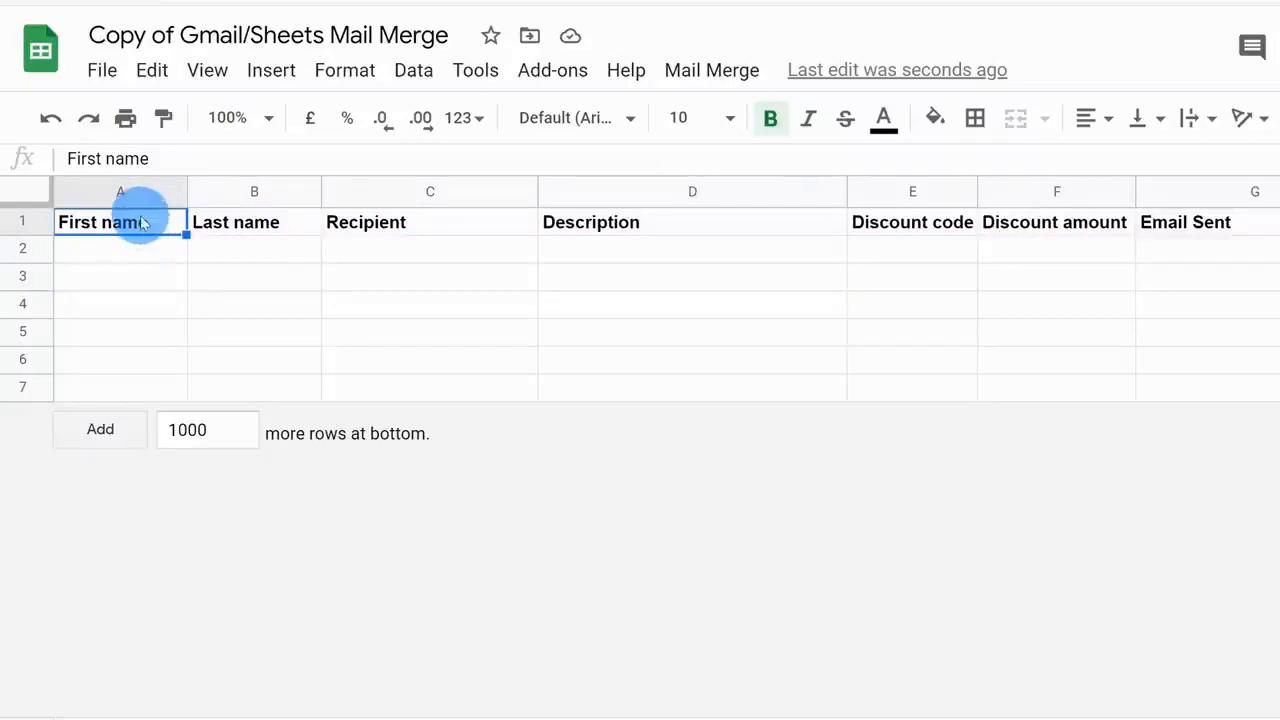
left_click(127, 250)
left_click(125, 280)
left_click(126, 303)
left_click(128, 277)
left_click(133, 240)
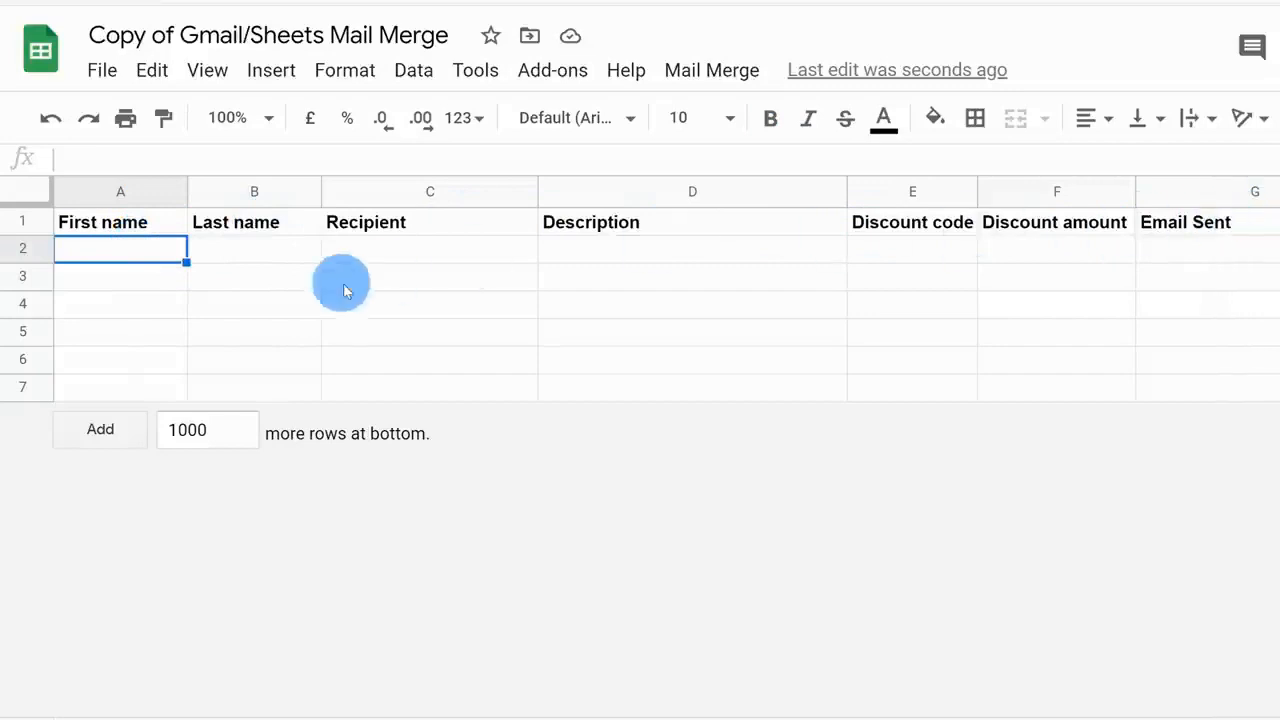
- Delete the Last name column from the sheet
right_click(257, 193)
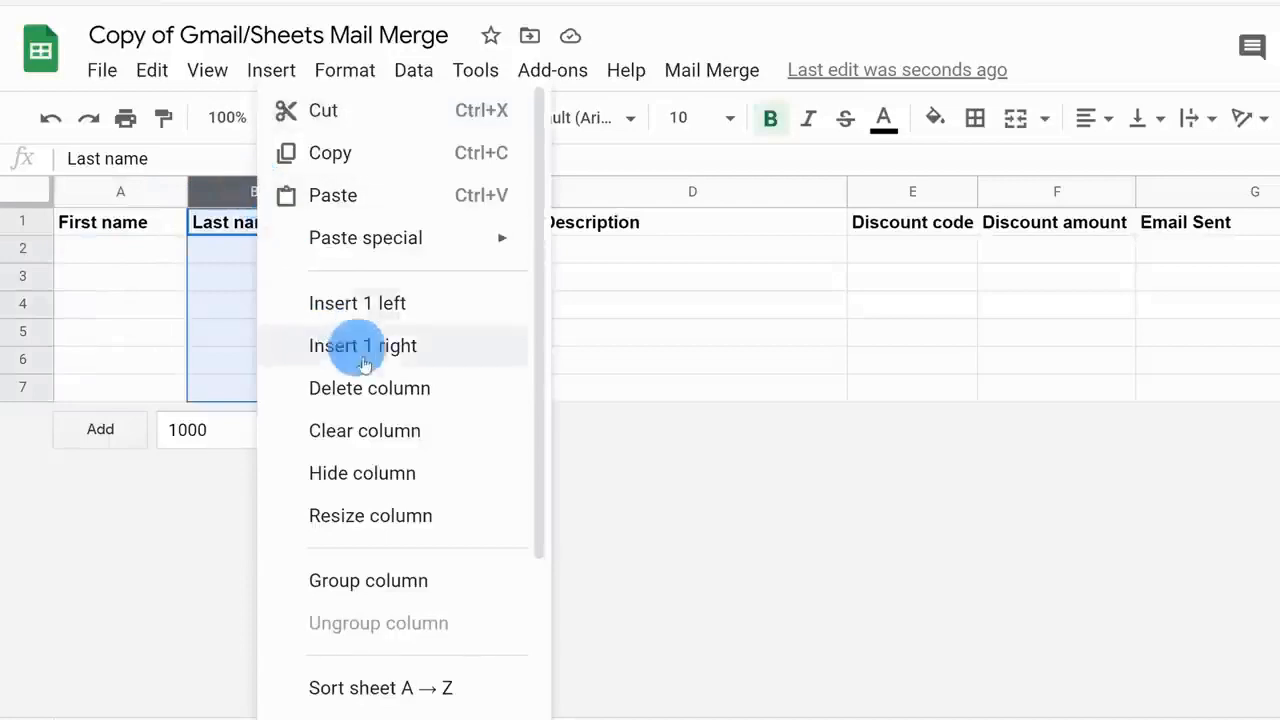
left_click(372, 388)
left_click(266, 300)
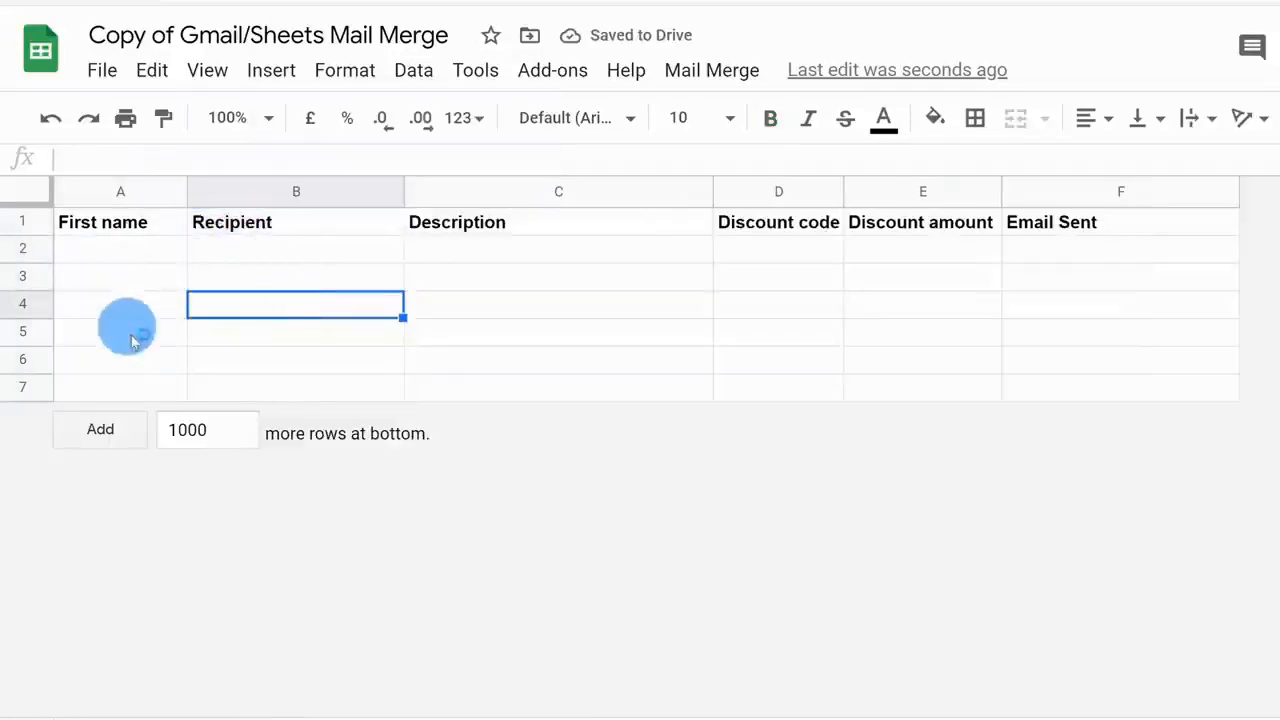
right_click(248, 202)
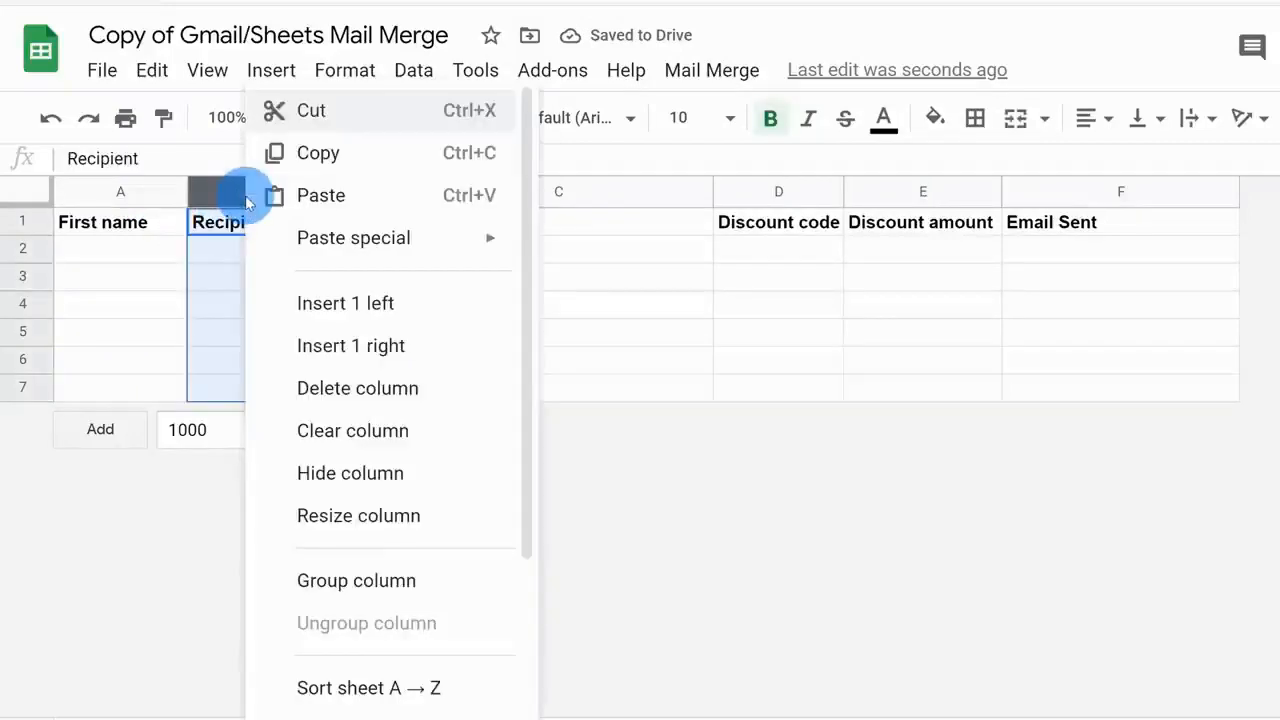
left_click(171, 277)
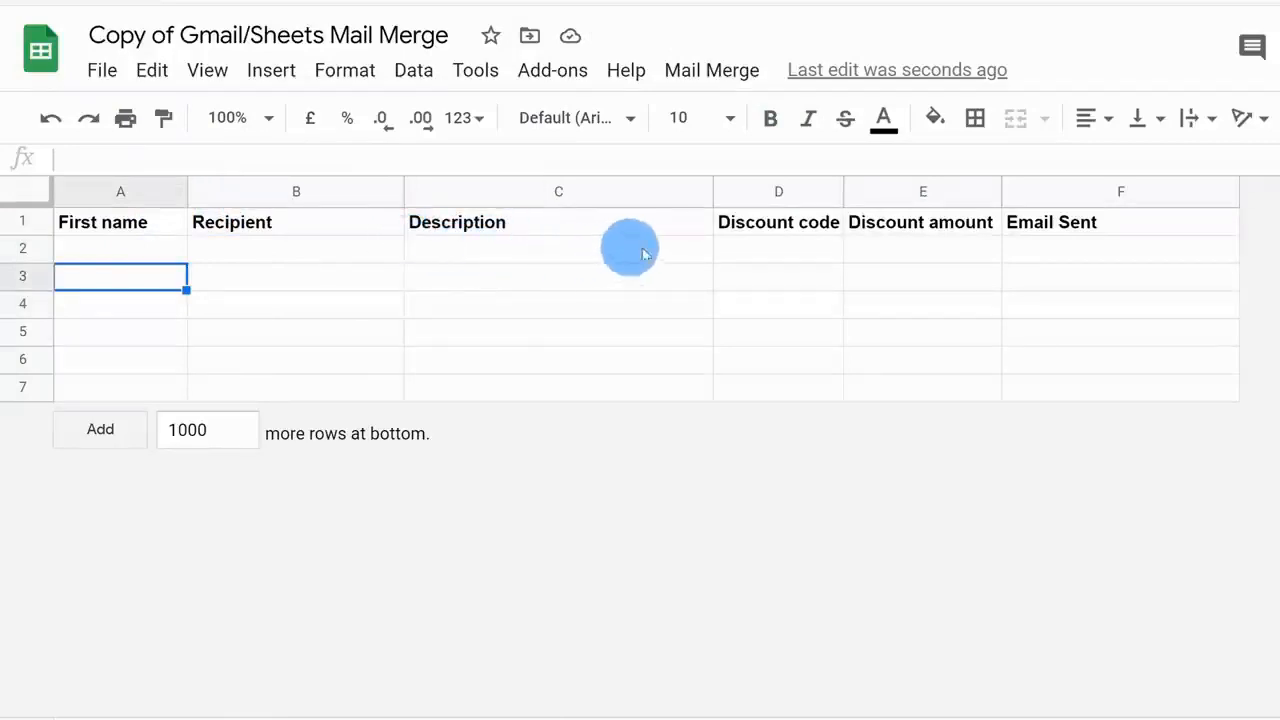
- Rename the Discount code header to "Due date" and the Discount amount header to "Price"
left_click(785, 228)
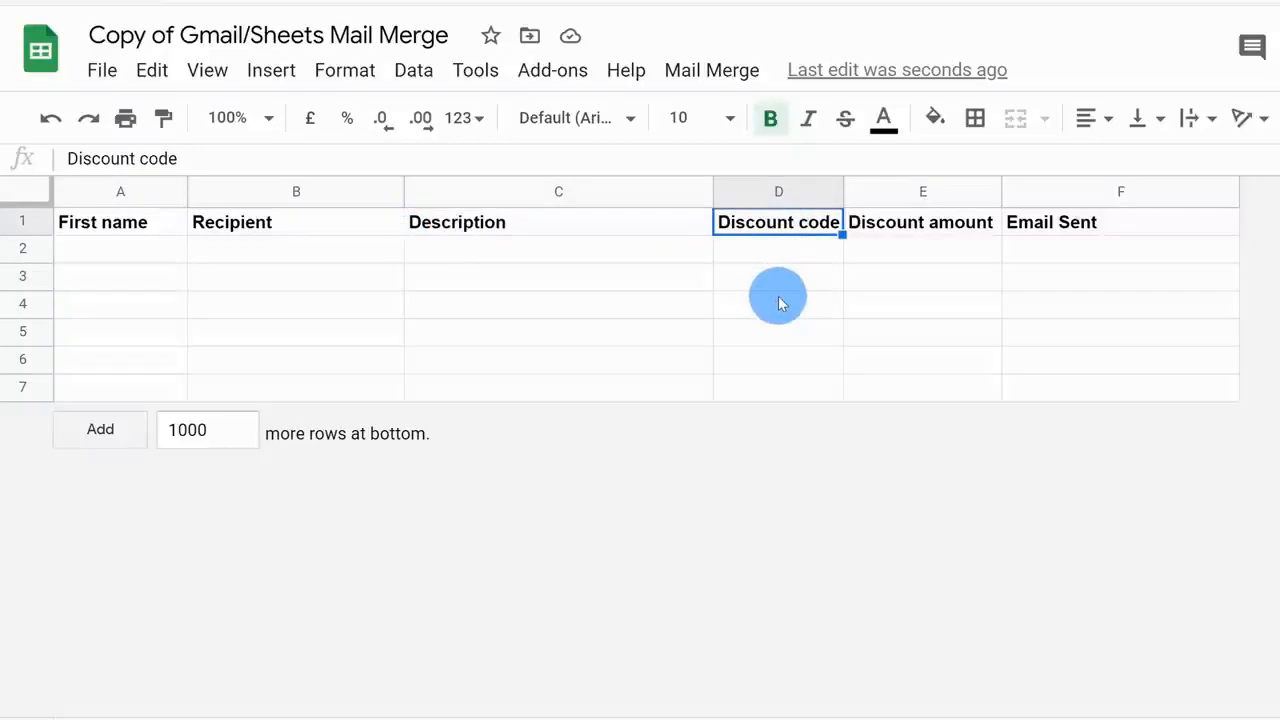
type("Due date")
key("Tab")
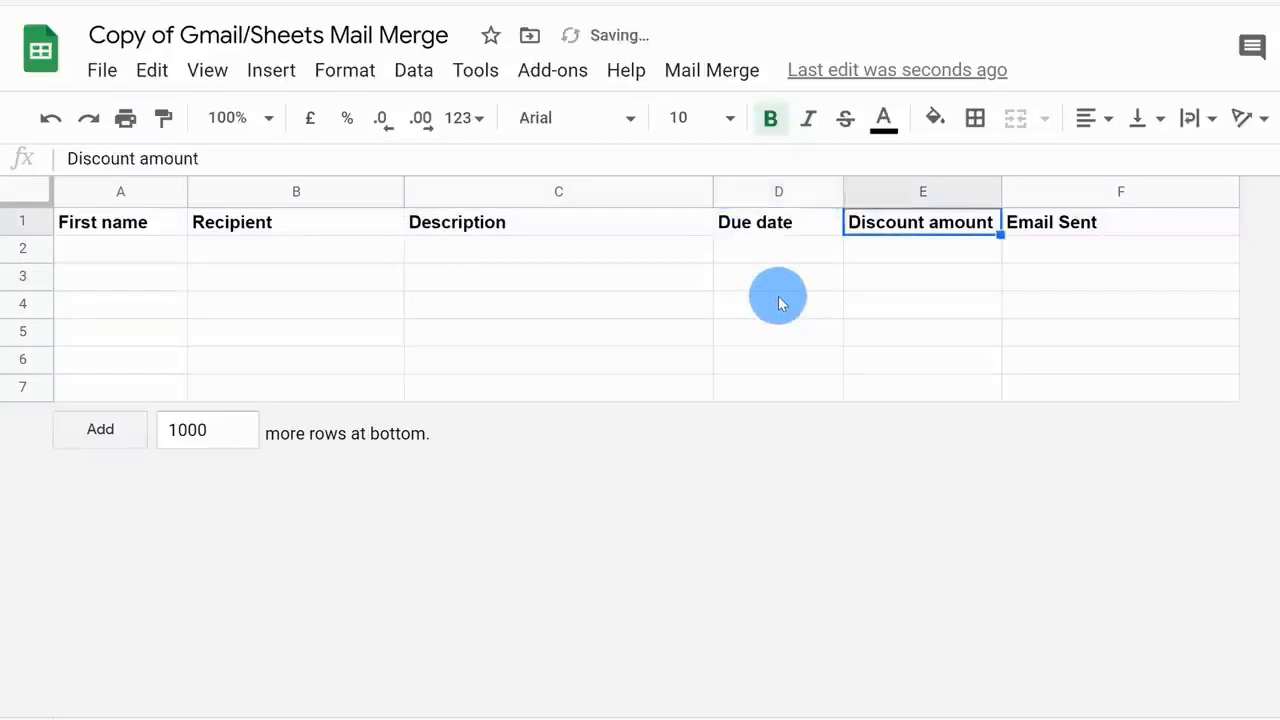
type("Price")
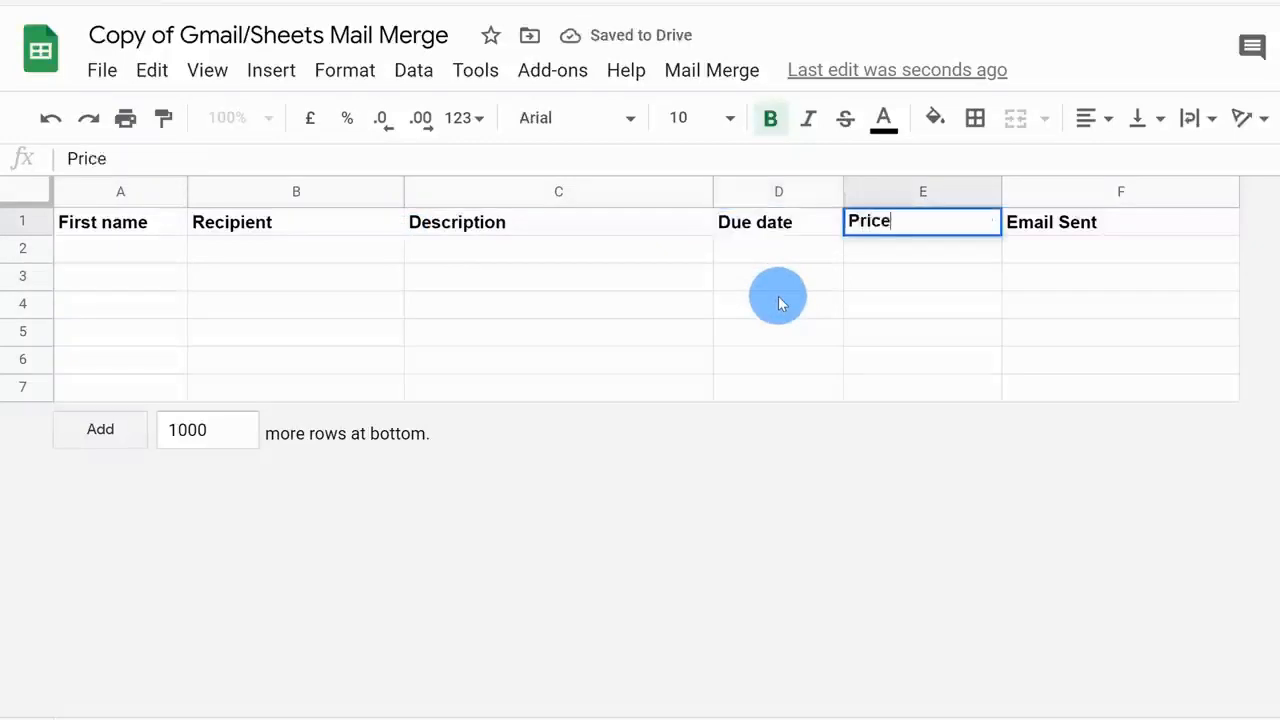
left_click(781, 303)
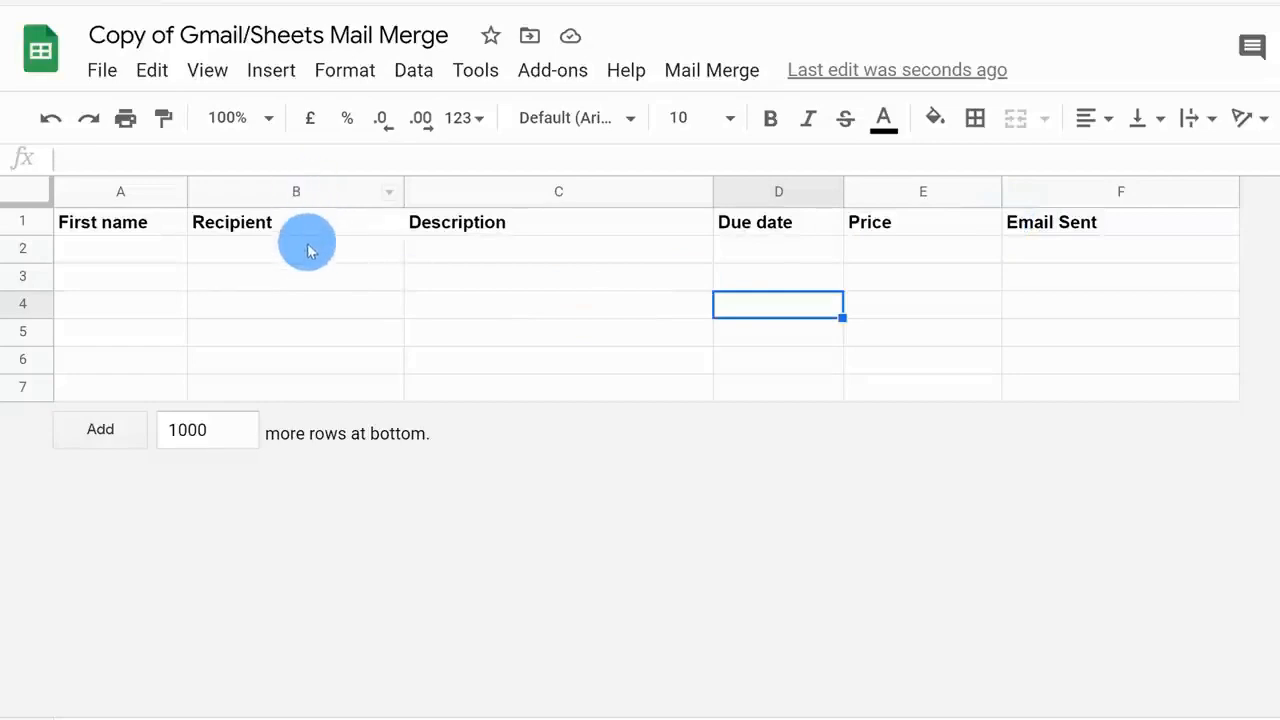
left_click_drag(309, 222, 314, 398)
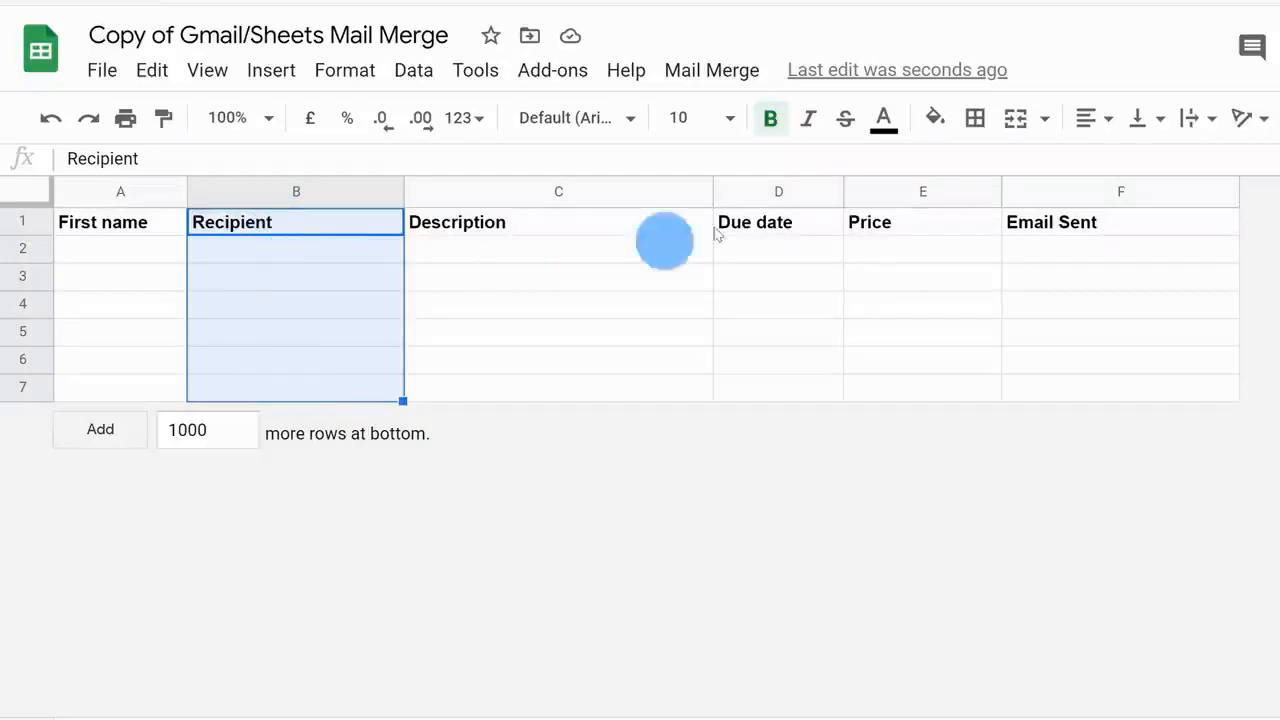
left_click(1067, 192)
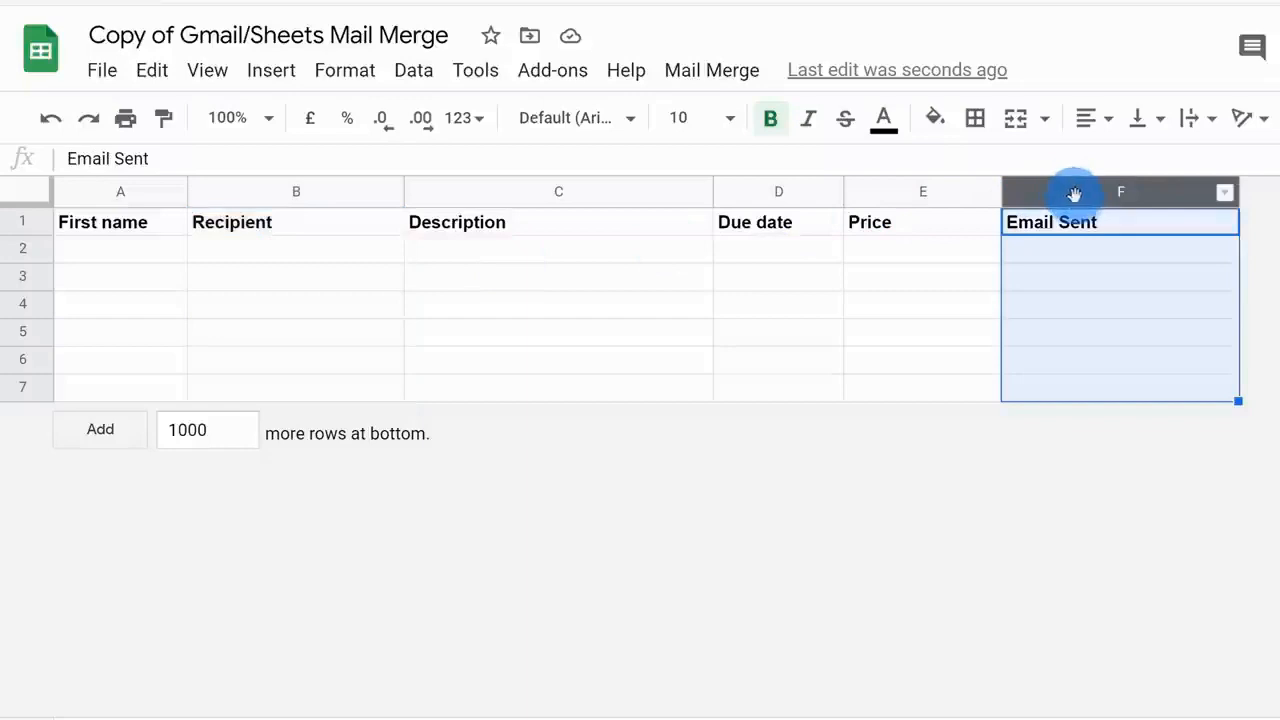
left_click(1106, 256)
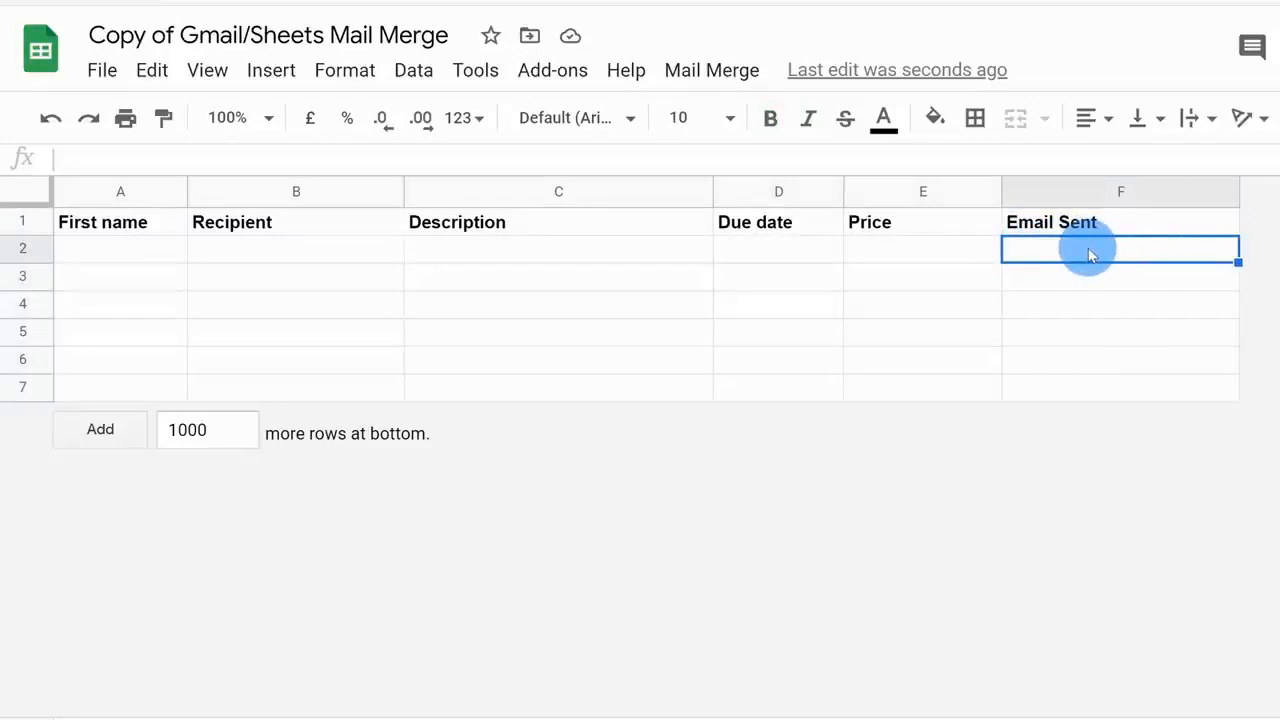
left_click(330, 191)
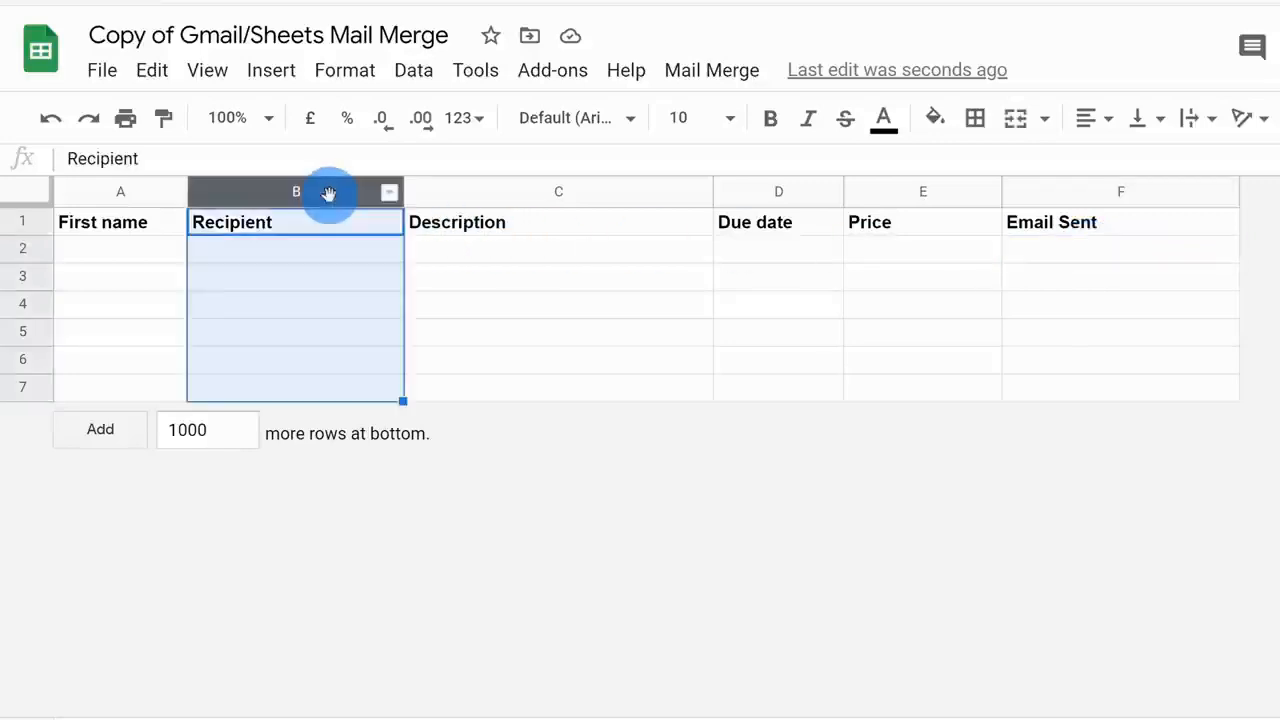
left_click(1072, 188, "ctrl")
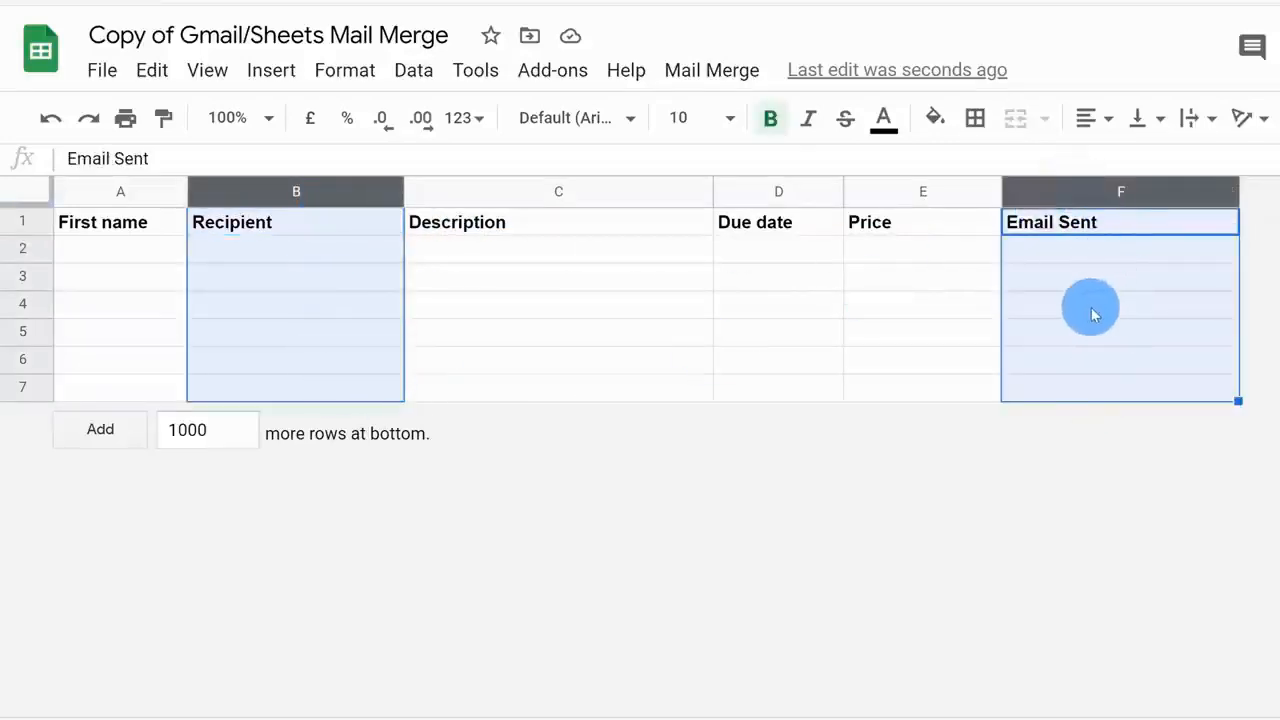
left_click(896, 306)
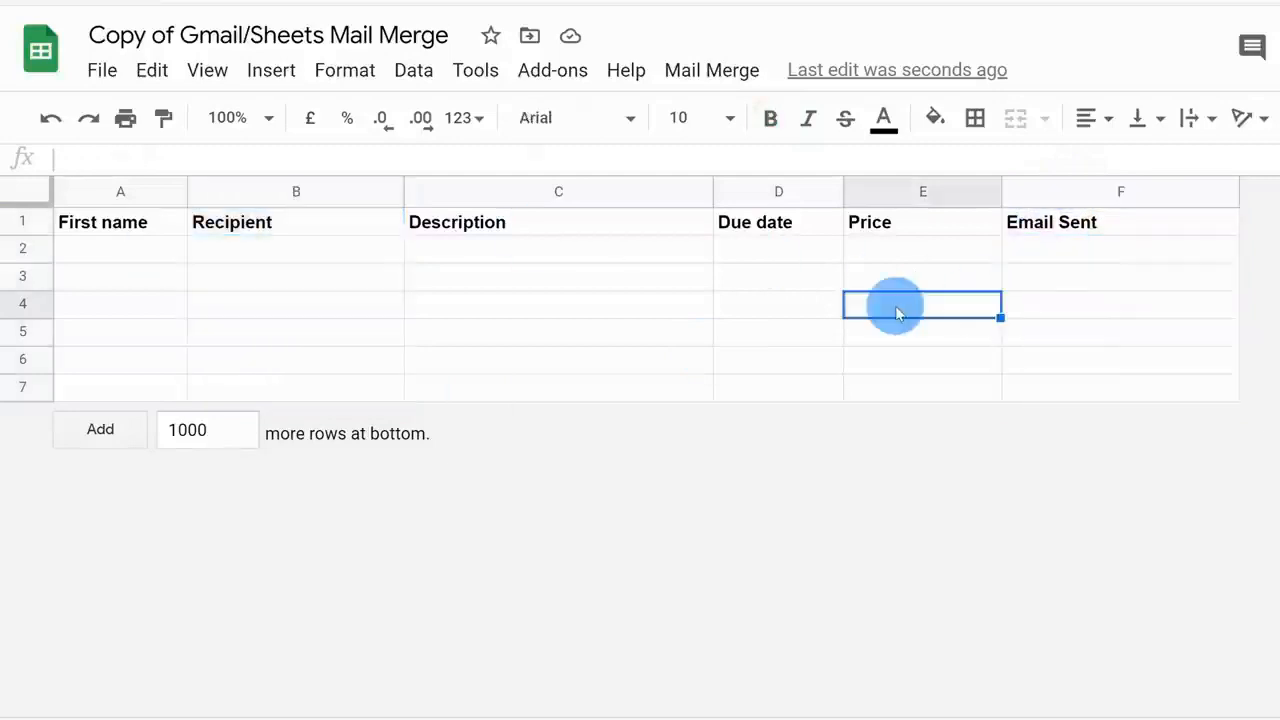
- Paste the copied recipient record into row 2, with description "250 boxes of cookies", due date 1/14/2021 and price $500.00
left_click(110, 258)
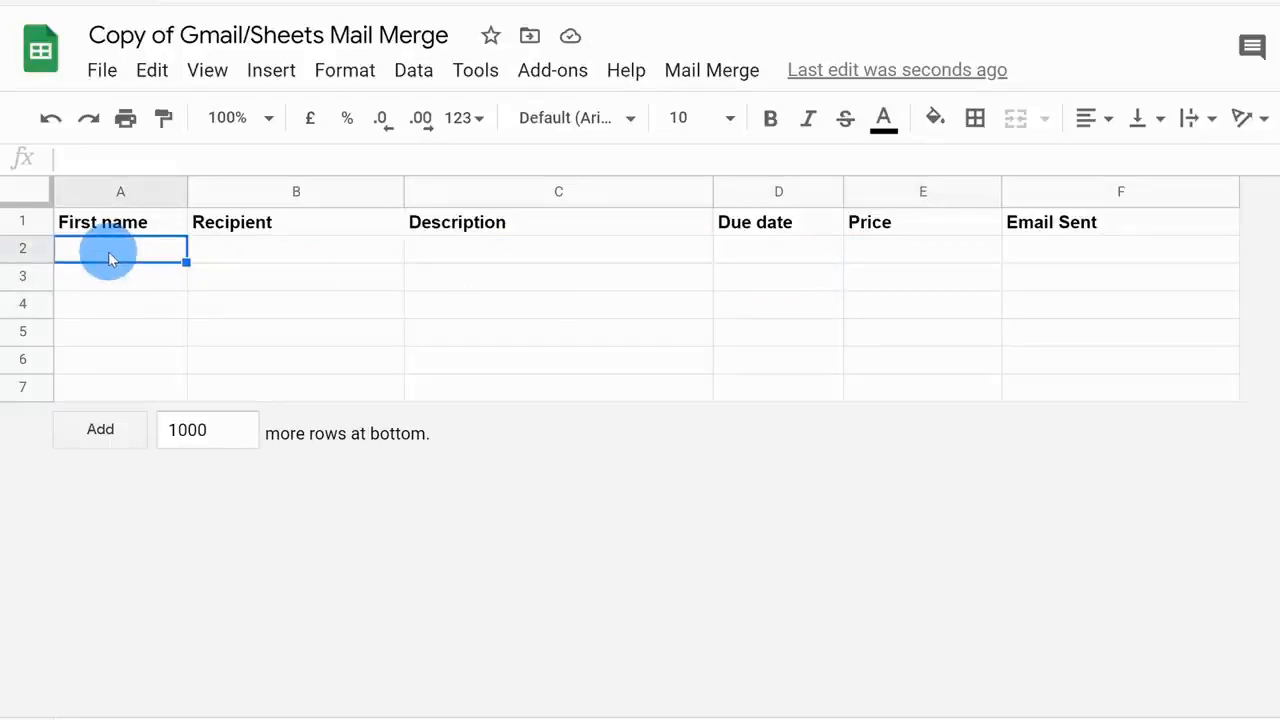
key("ctrl+v")
left_click(324, 316)
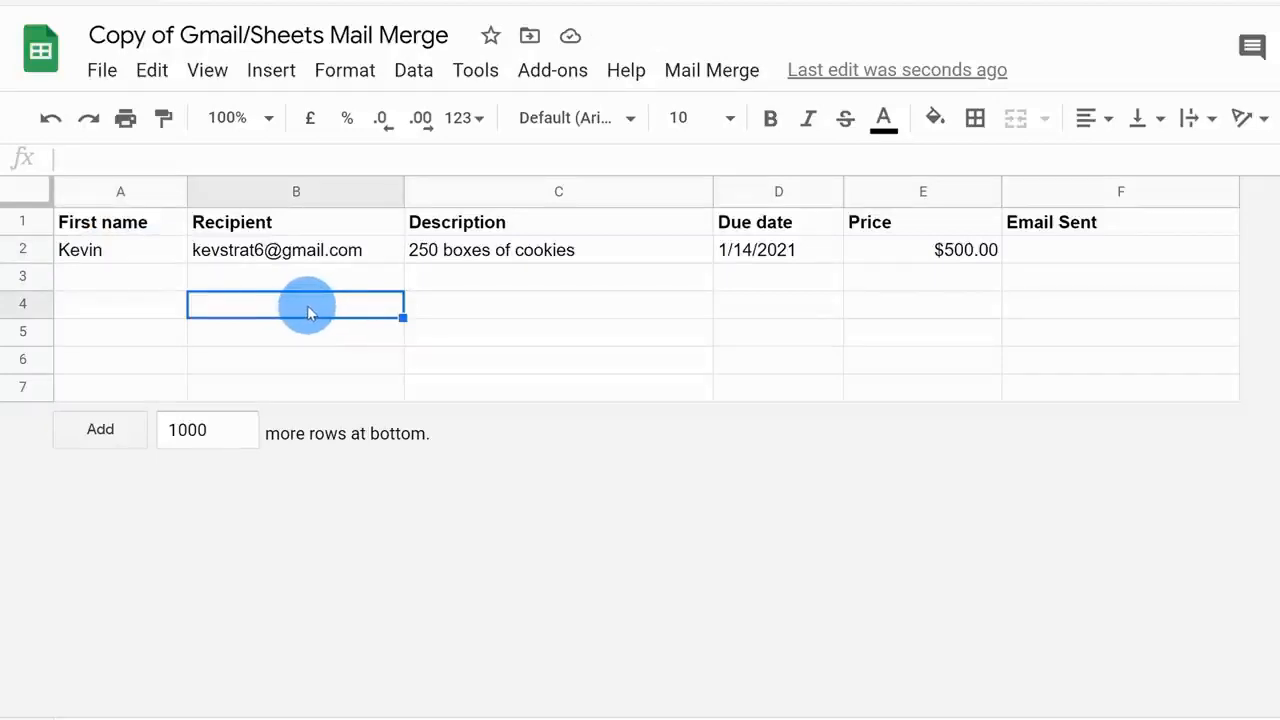
- Examine each field of the recipient record in row 2, from First name through Email Sent
left_click(139, 256)
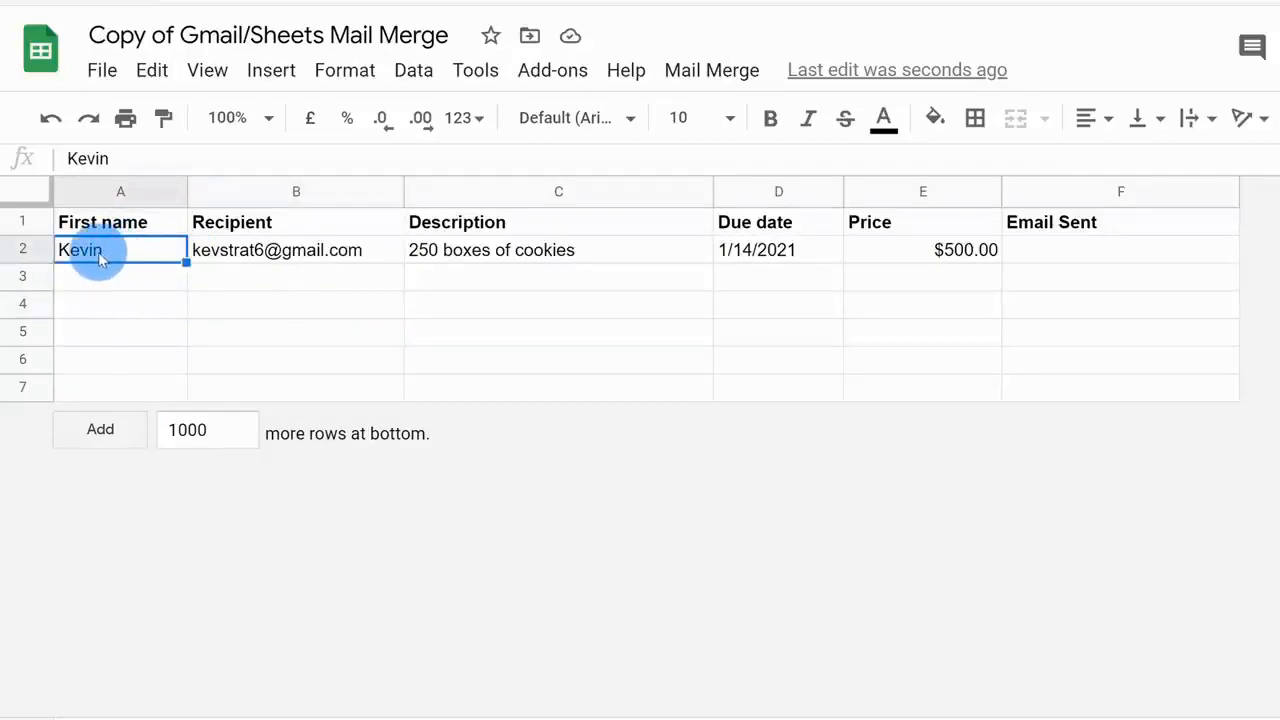
left_click(314, 252)
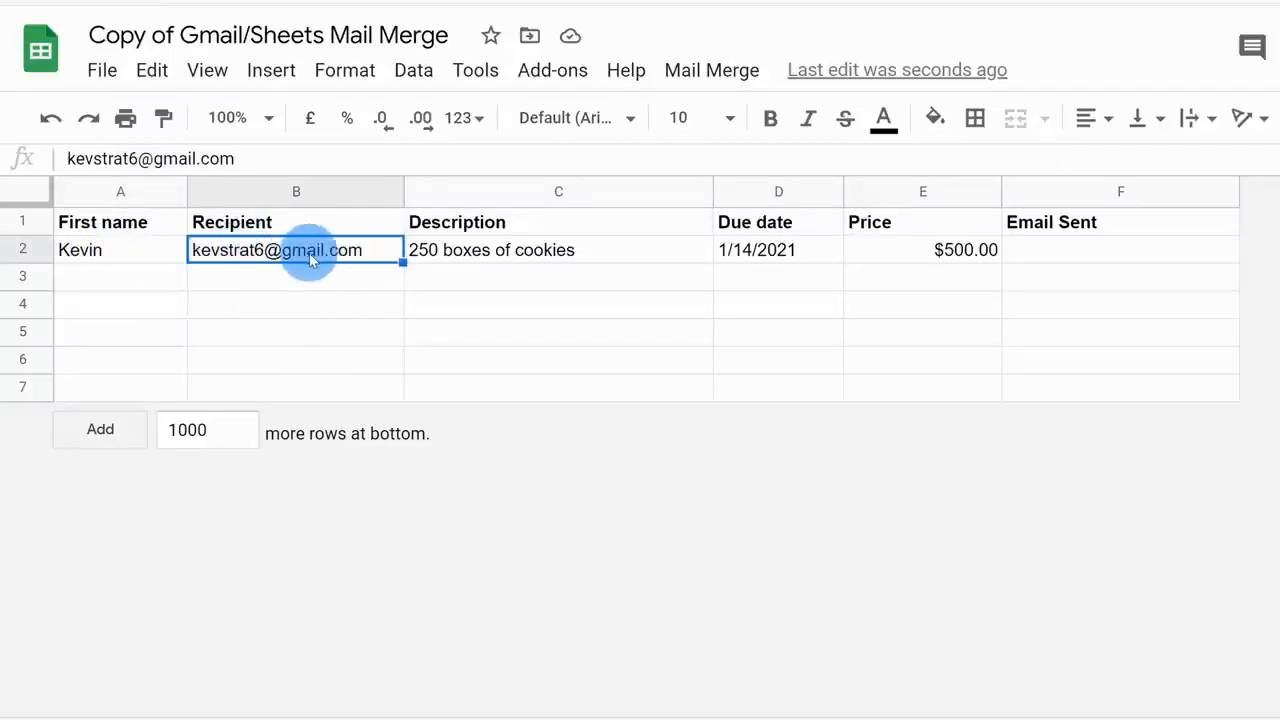
left_click(476, 258)
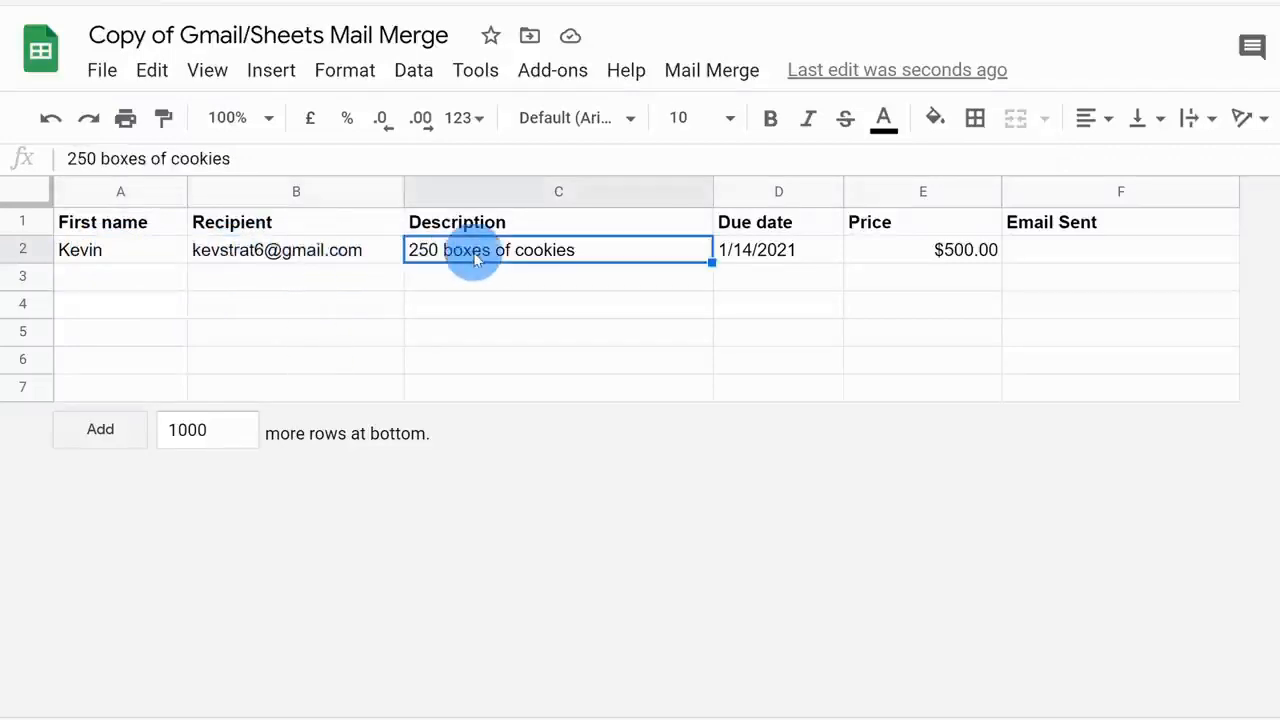
left_click(780, 251)
left_click(935, 228)
left_click(962, 258)
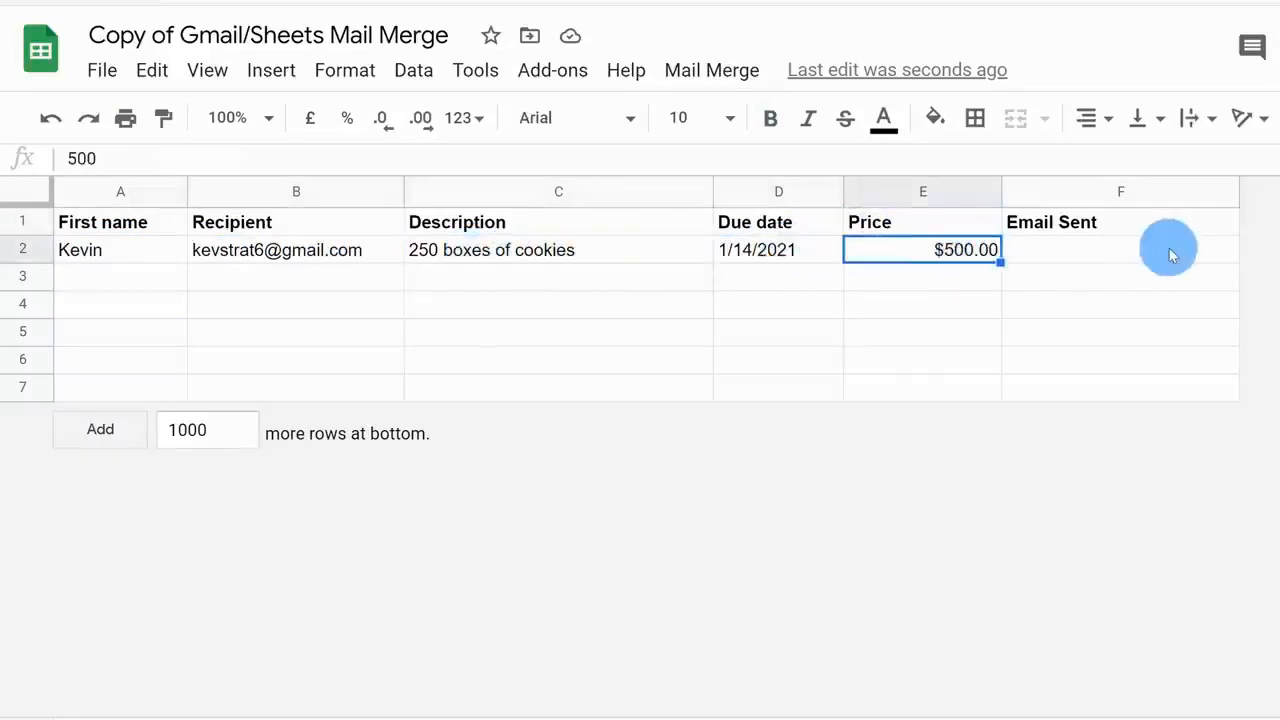
left_click(1166, 249)
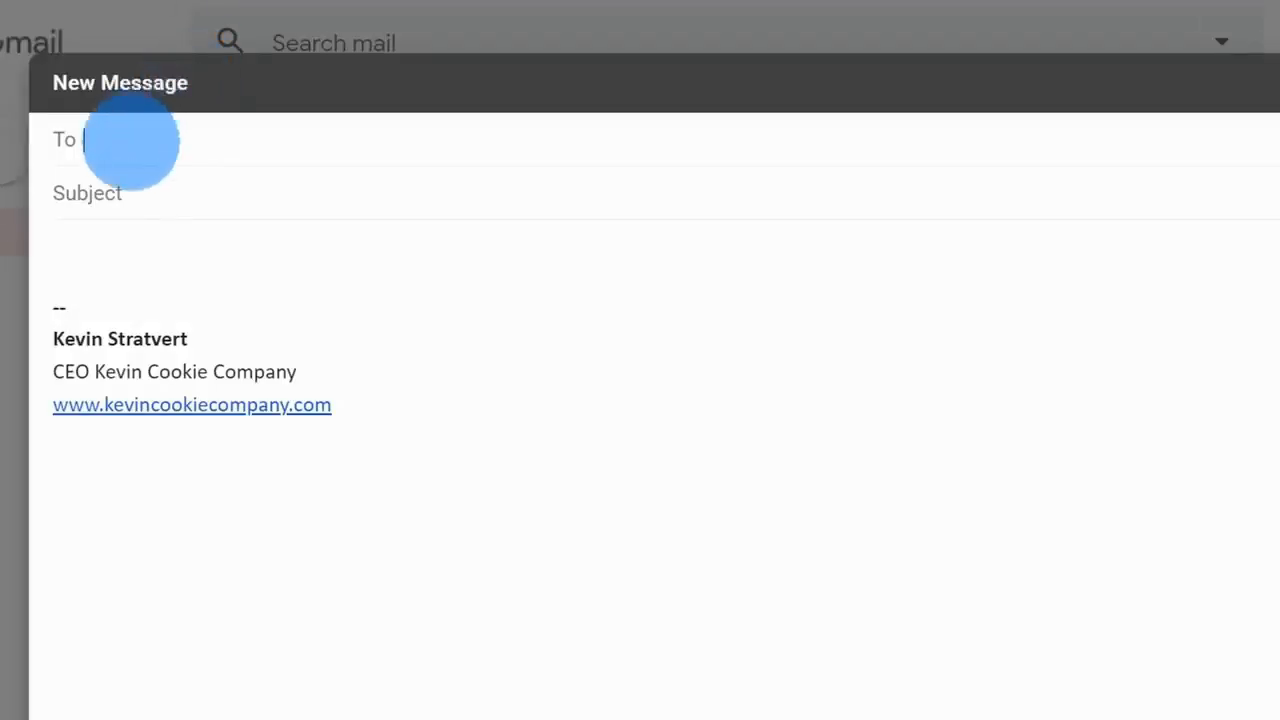
- Address the new Gmail message to the placeholder {{Recipient}}, copying the column header text from the spreadsheet
type("{{")
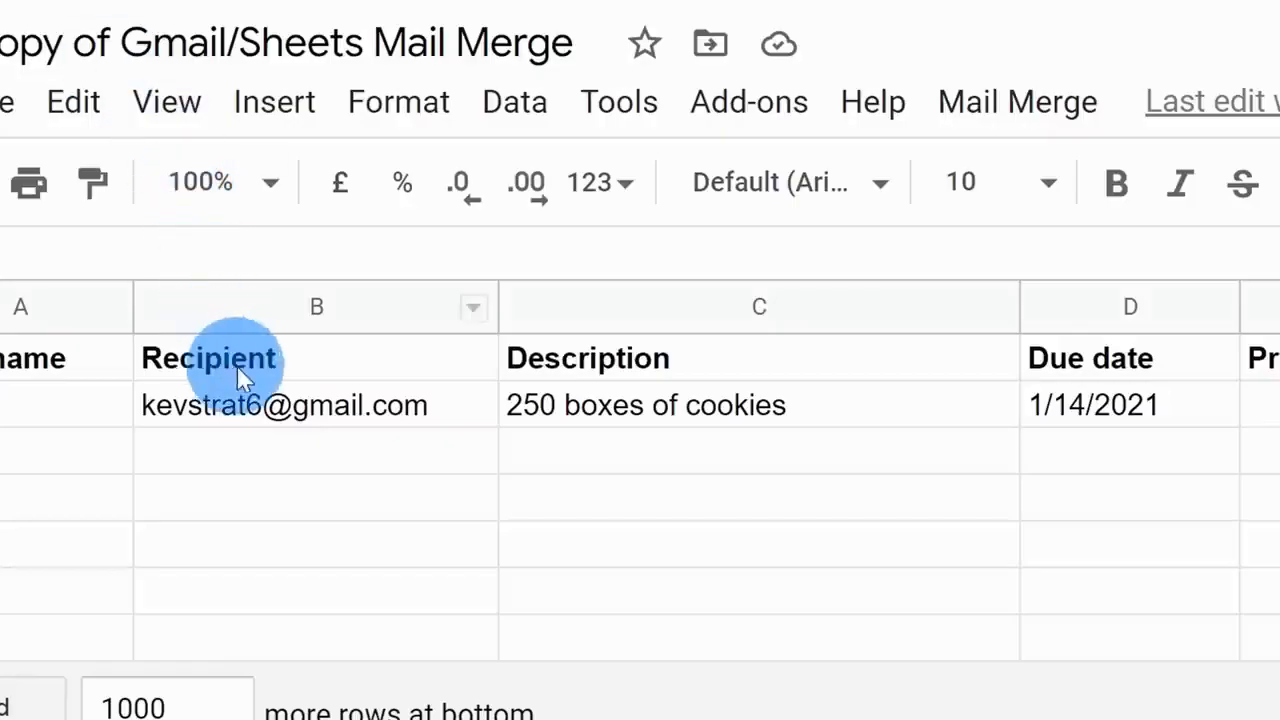
left_click(240, 362)
key("ctrl+c")
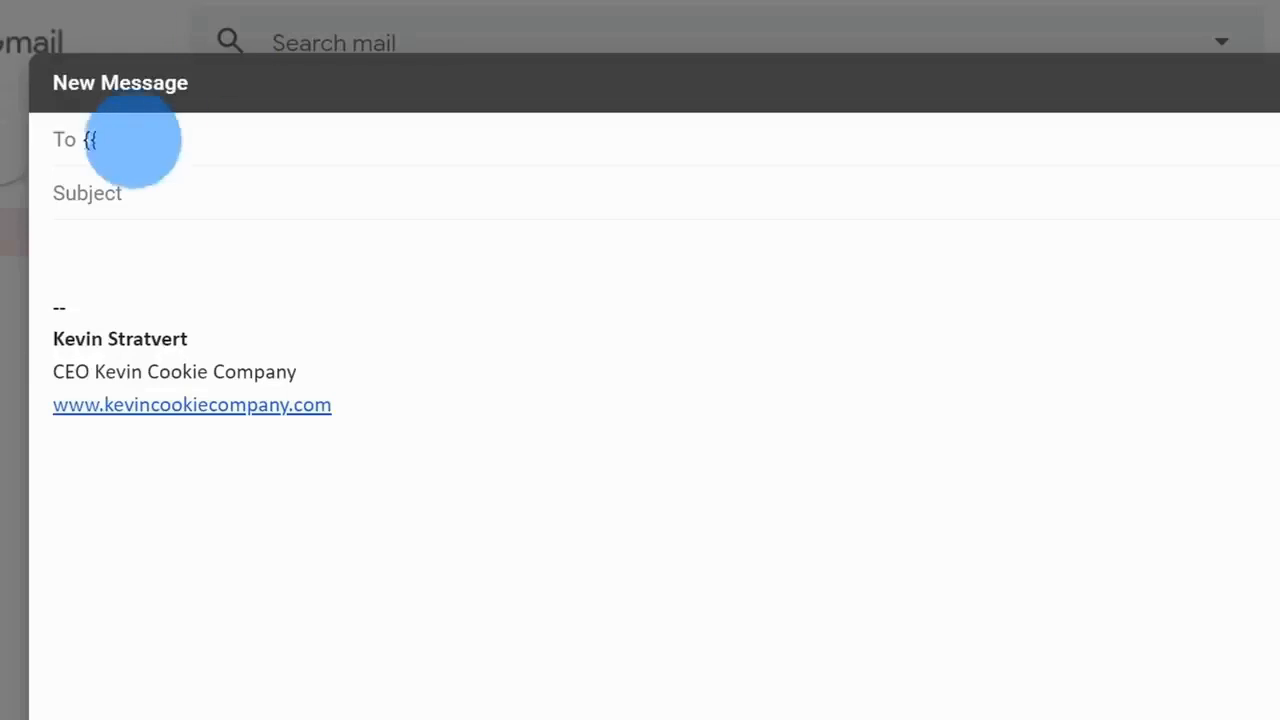
key("ctrl+v")
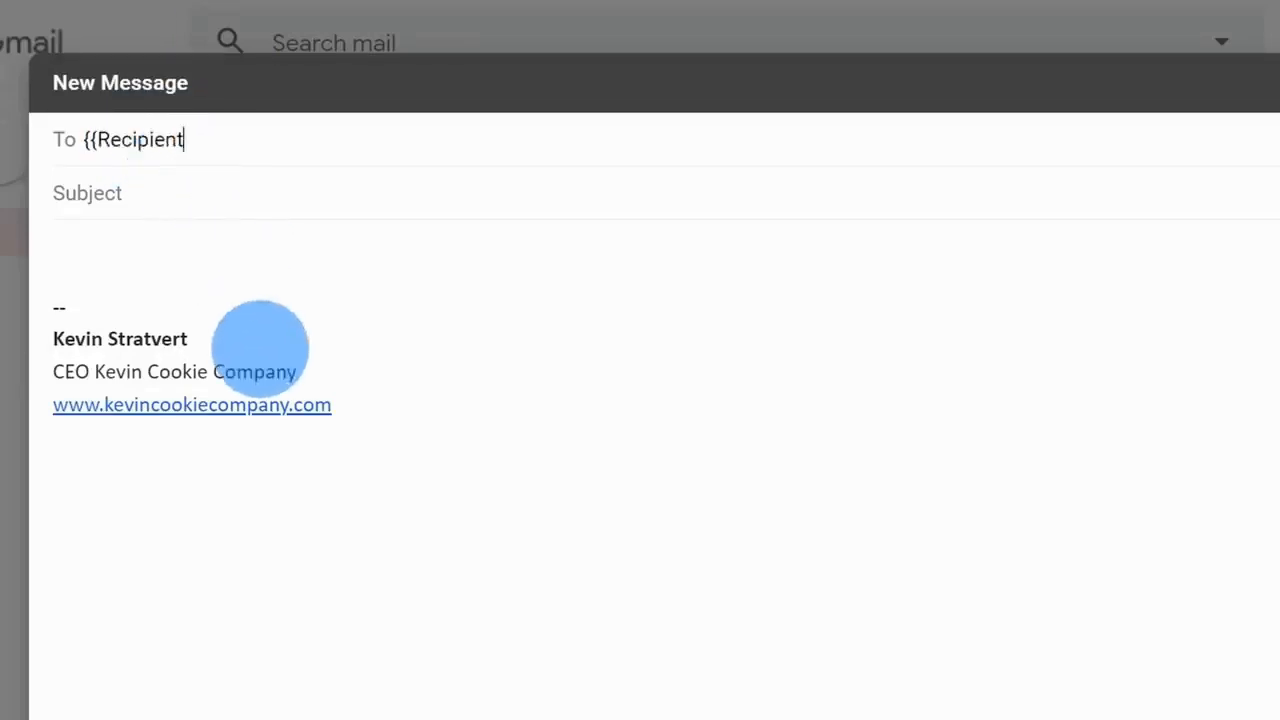
type("}}")
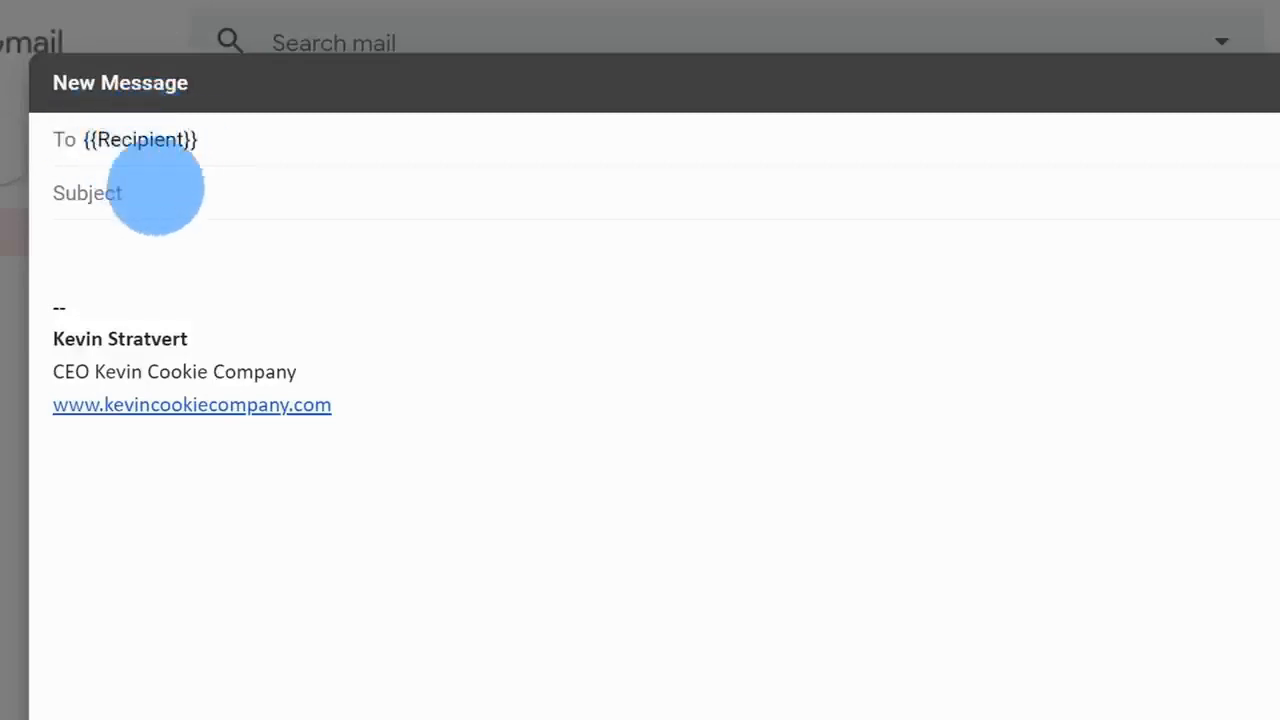
- Start the draft's subject with "Your bill for {{Description}}", copying the placeholder name from the spreadsheet's Description header
left_click(197, 197)
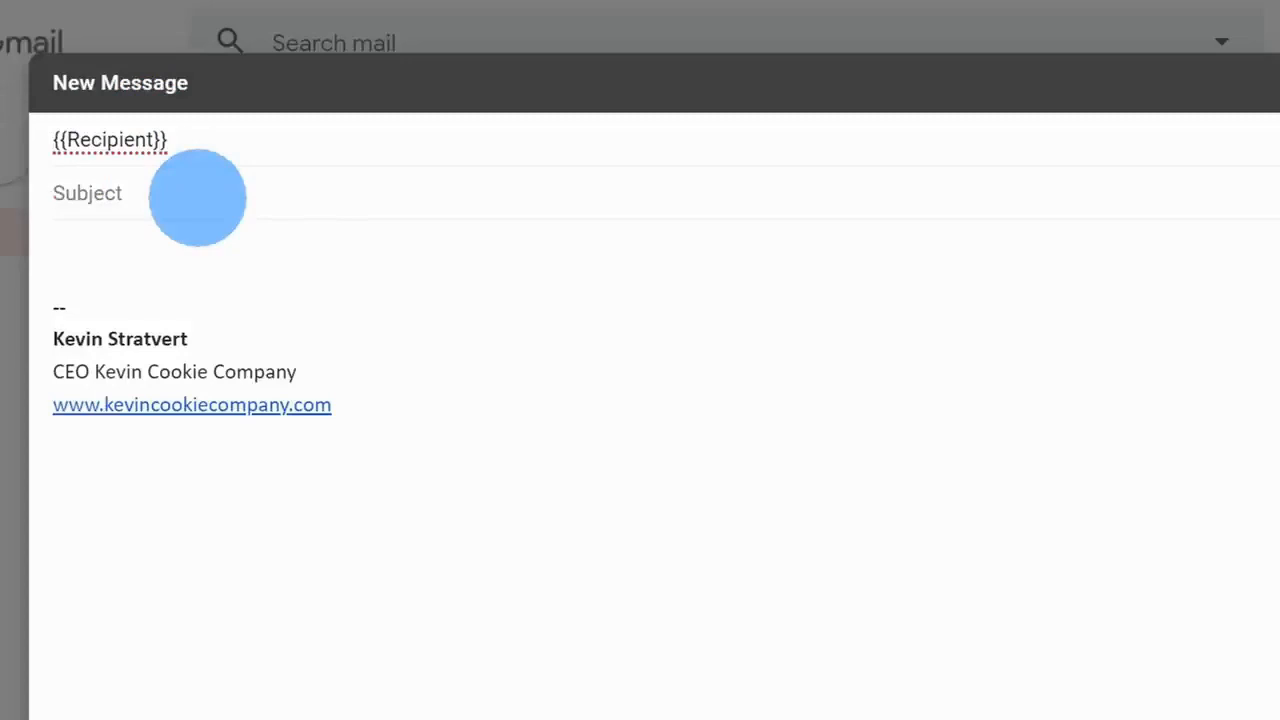
type("Your bill for")
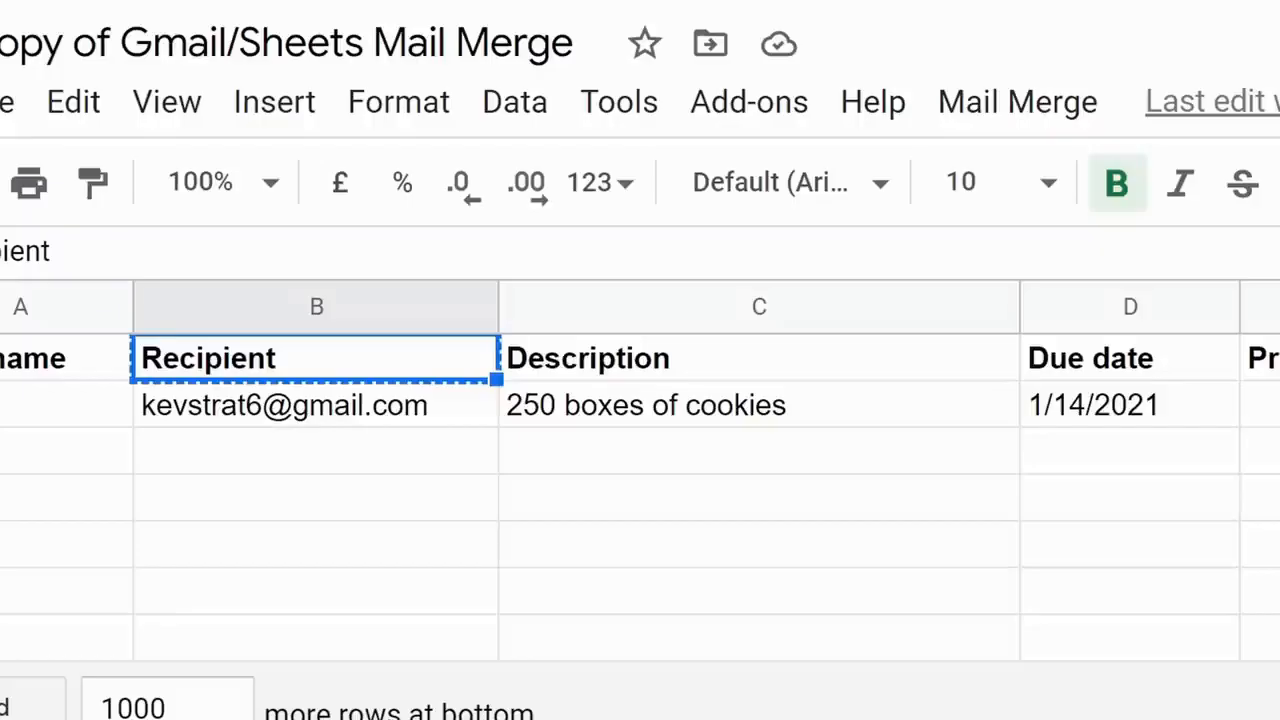
left_click(617, 368)
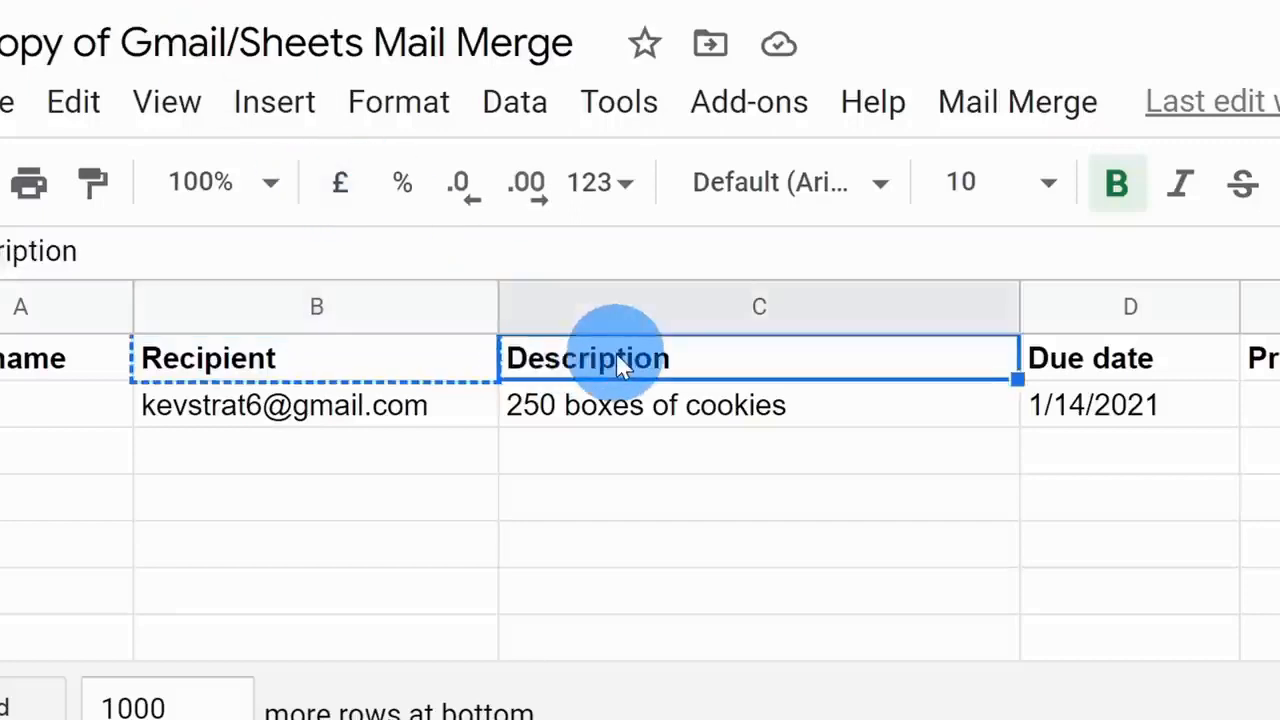
key("ctrl+c")
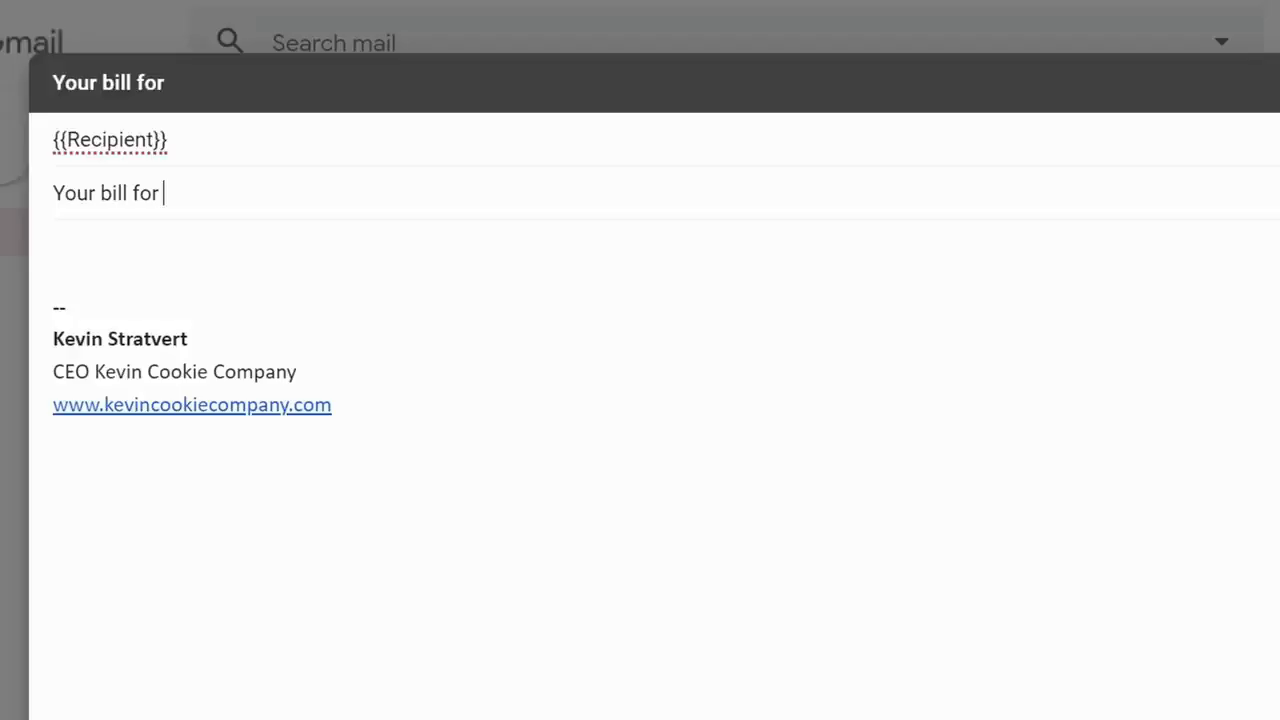
left_click(367, 383)
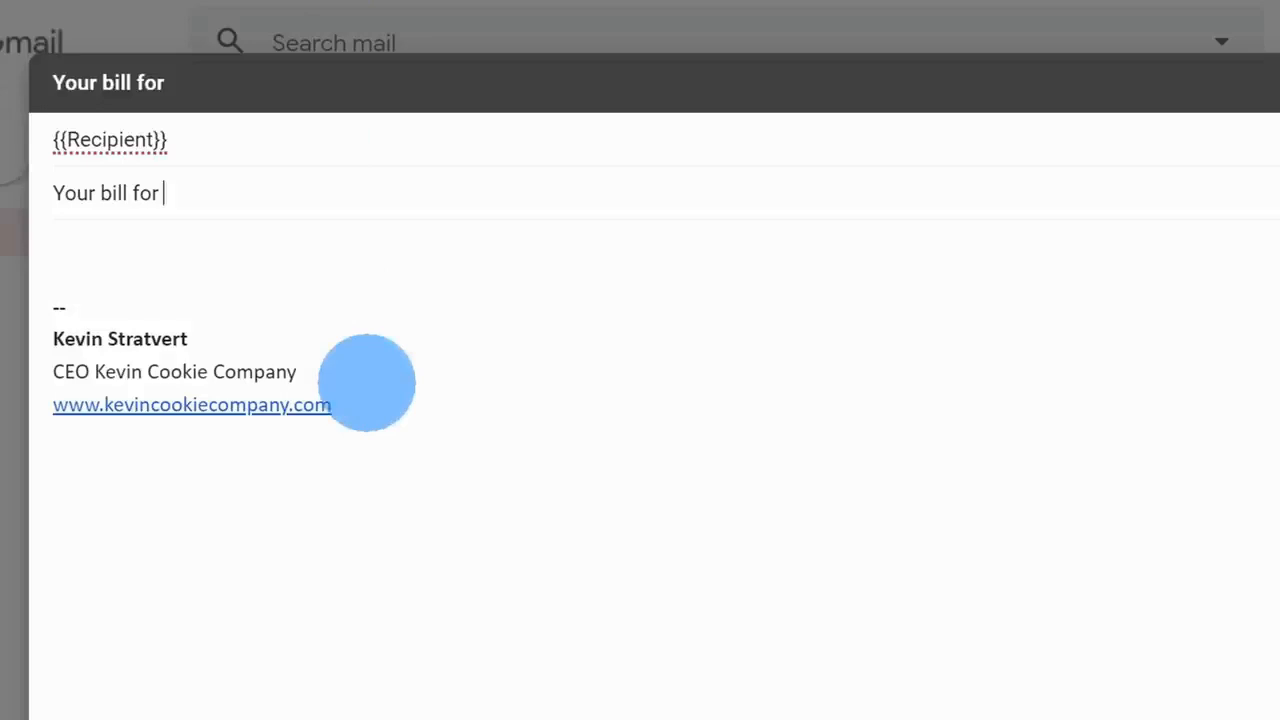
type("{{")
key("ctrl+v")
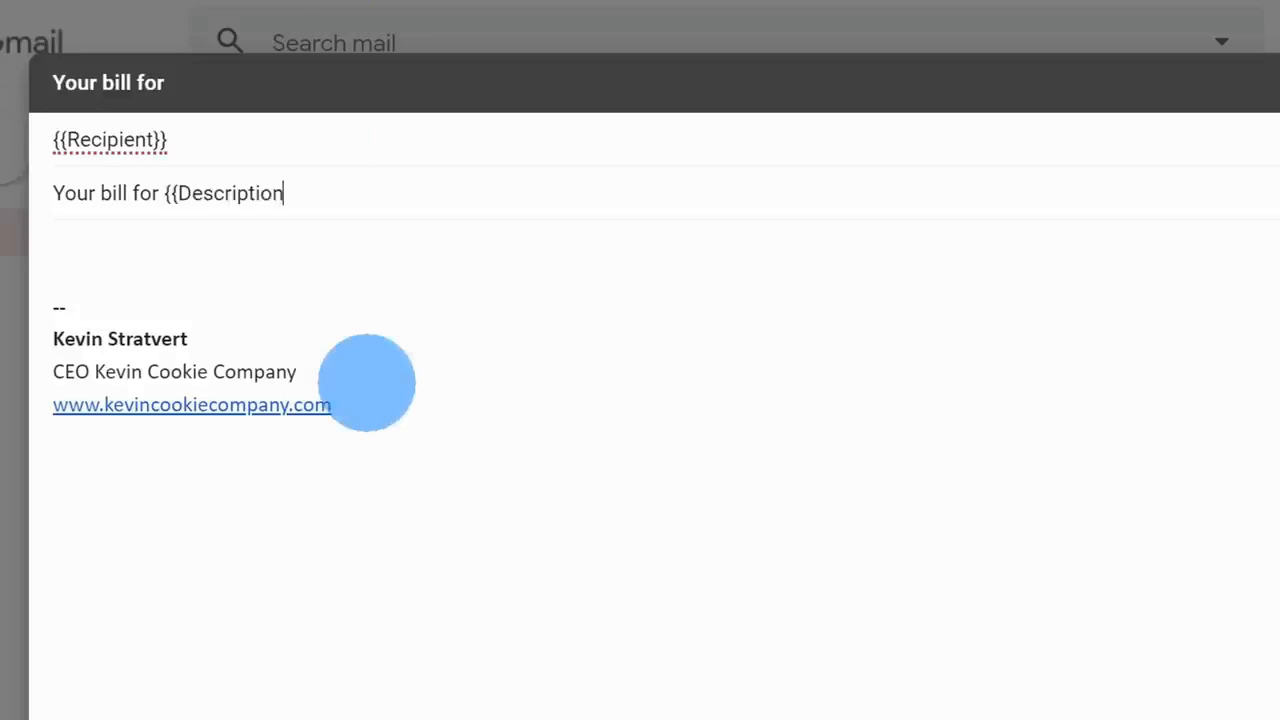
type("}}")
double_click(249, 191)
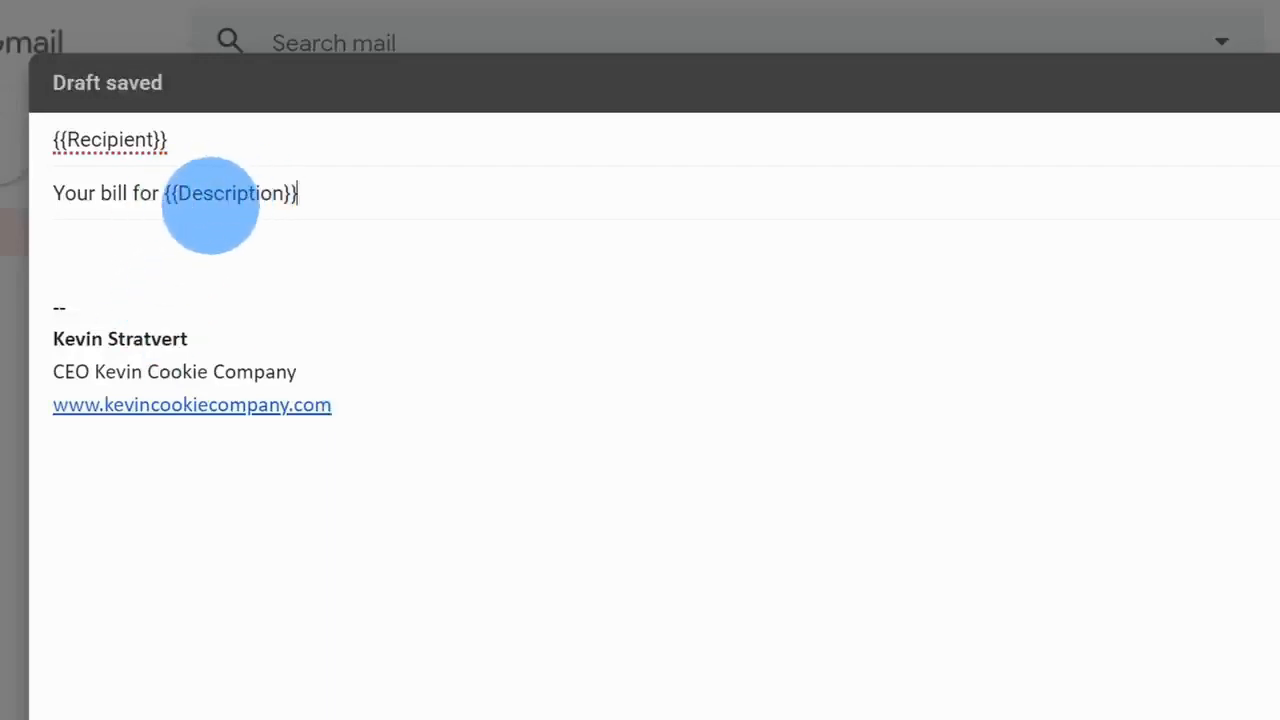
- Extend the subject with "is due on {{Due date}}", copying the placeholder name from the spreadsheet's Due date header
type("is due on")
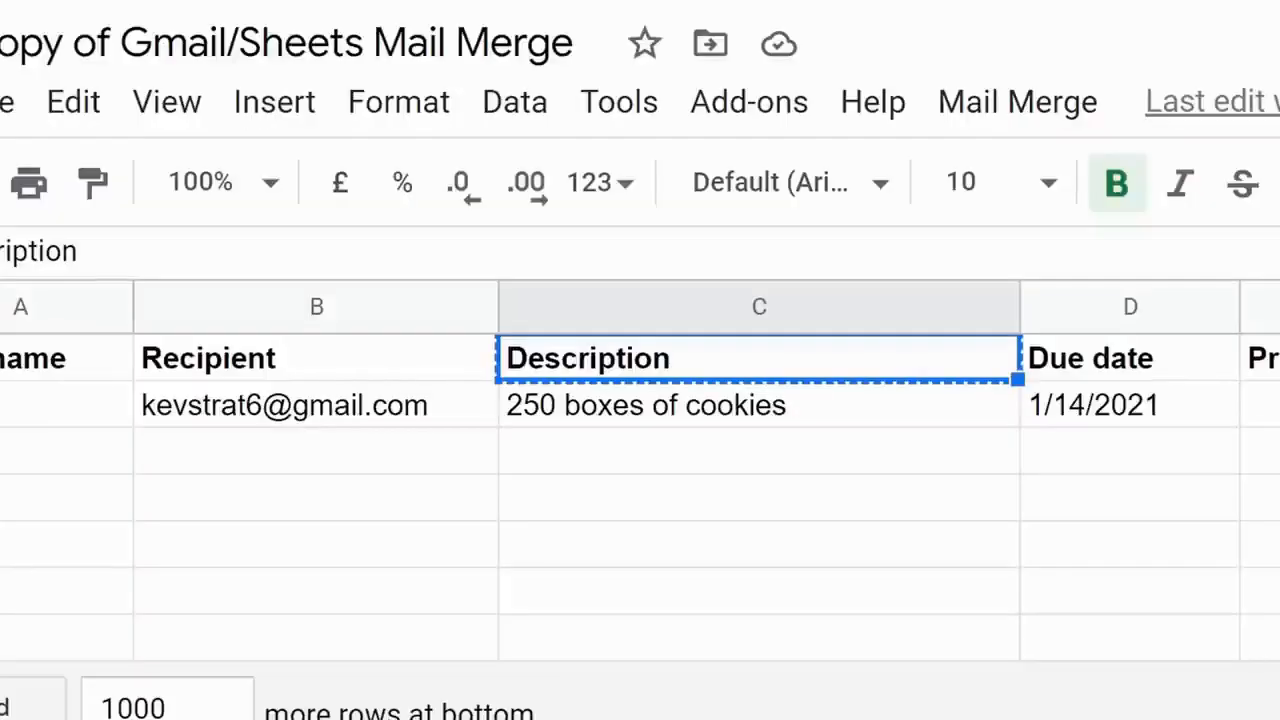
left_click(1134, 362)
key("ctrl+c")
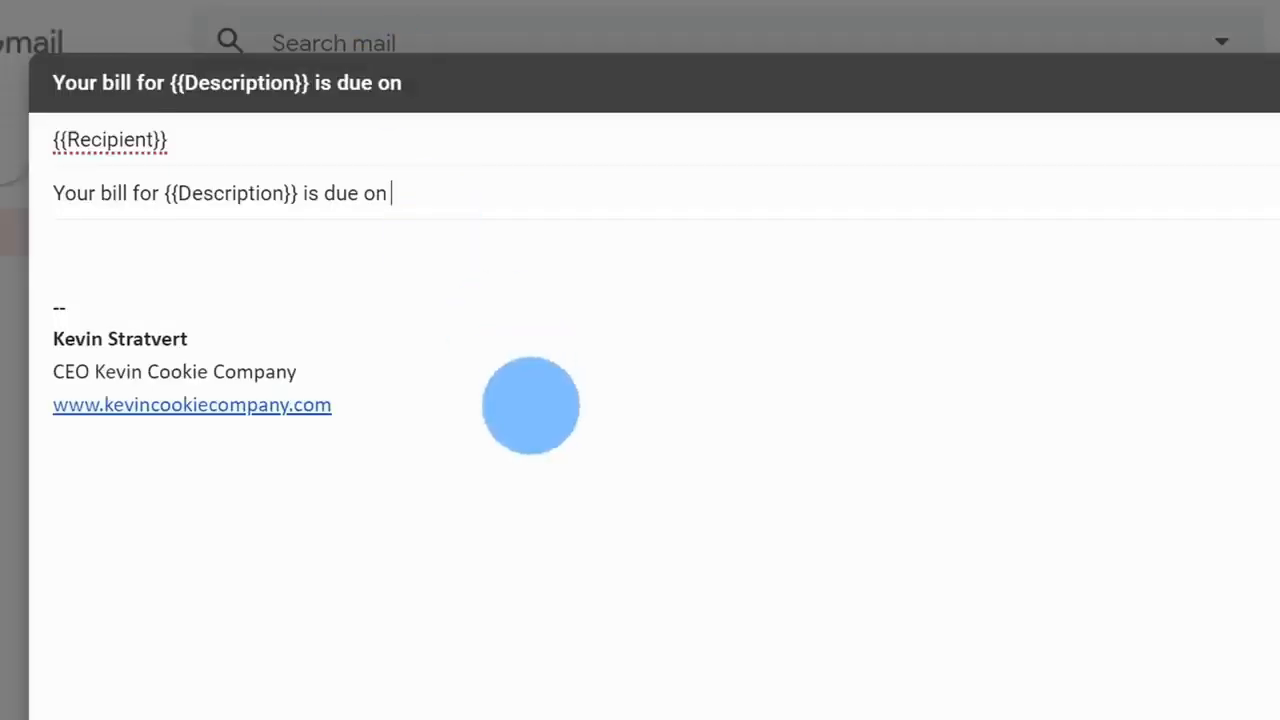
type("{{Description}} is due on {{")
key("ctrl+v")
type("}}")
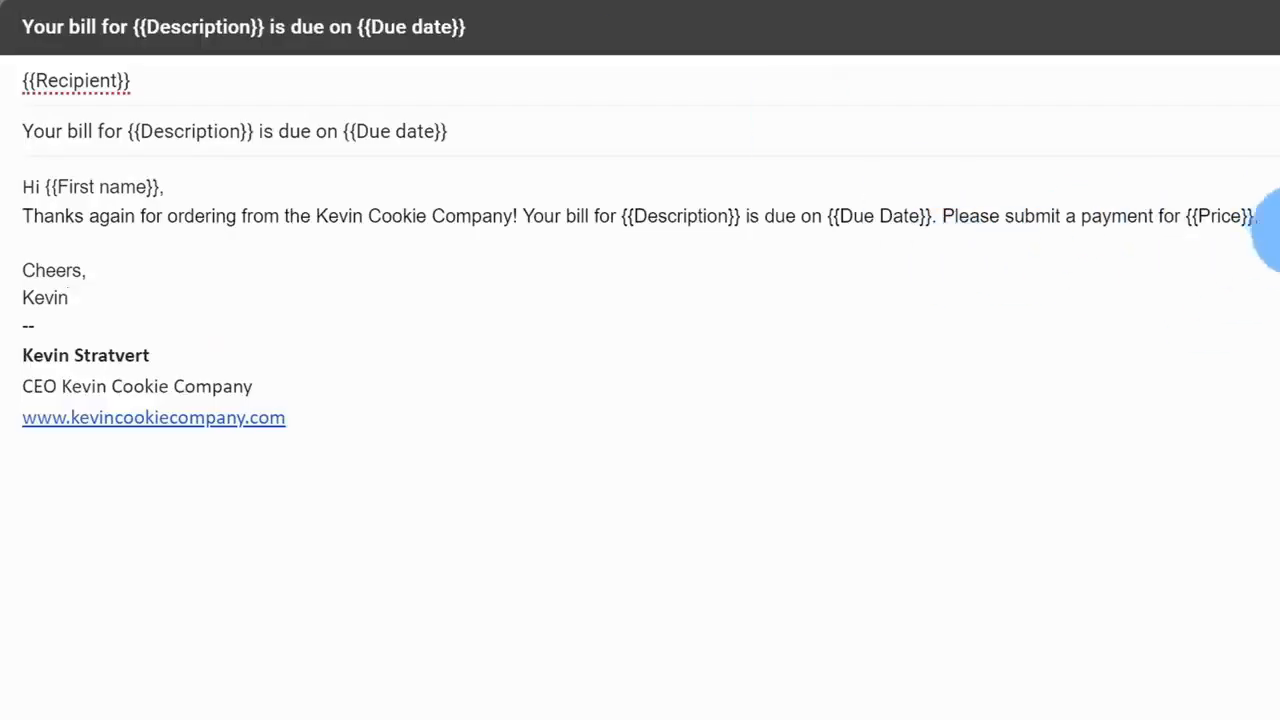
- Copy the draft's complete subject line and return to the recipient spreadsheet
left_click(220, 305)
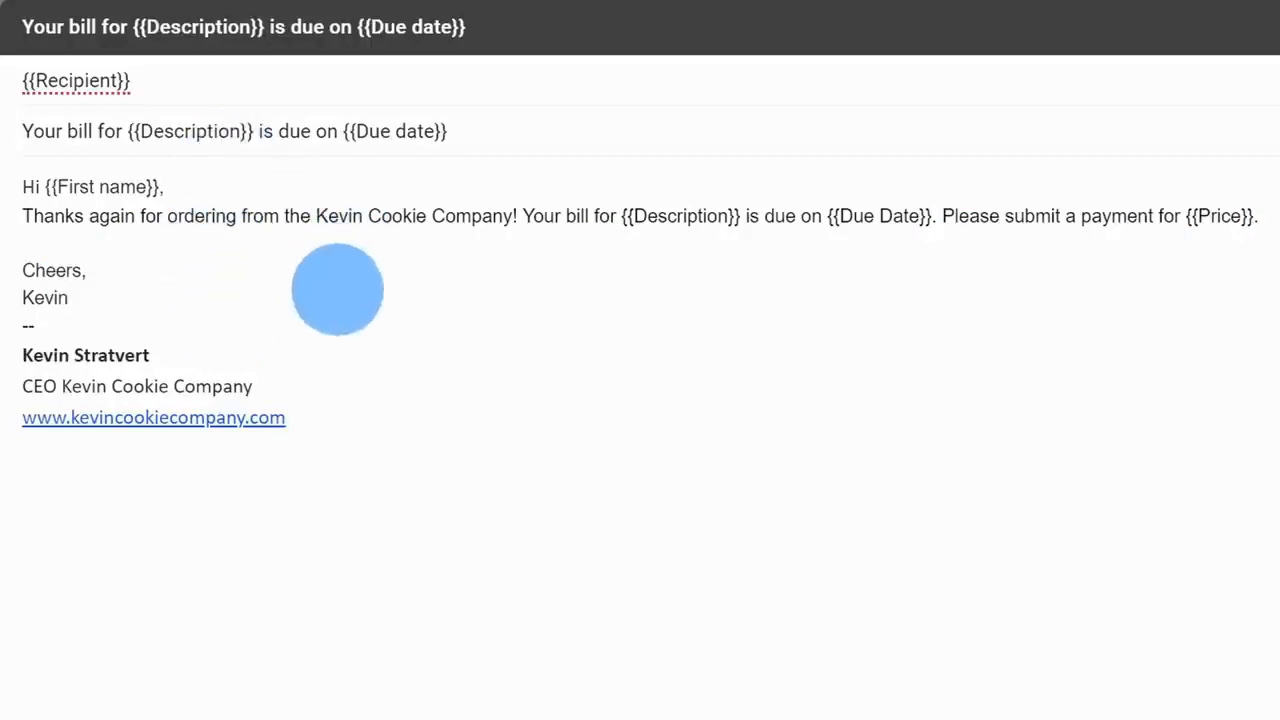
left_click_drag(496, 130, 22, 131)
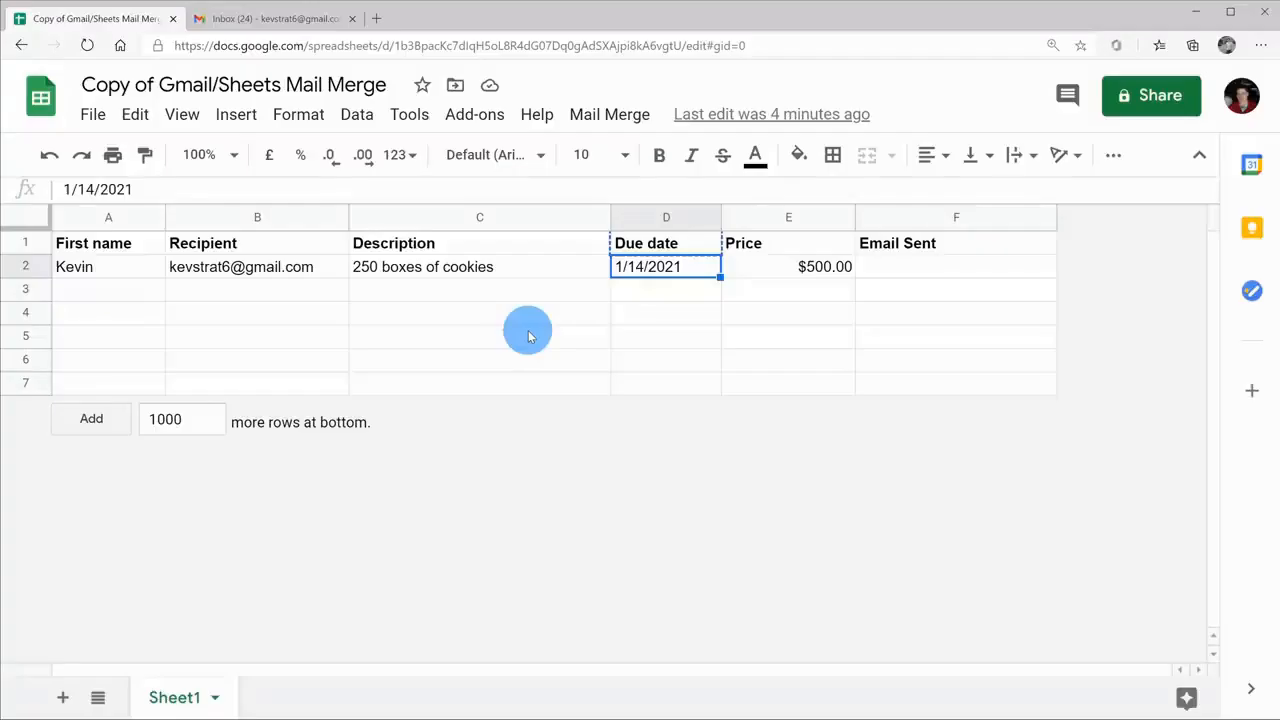
left_click(601, 363)
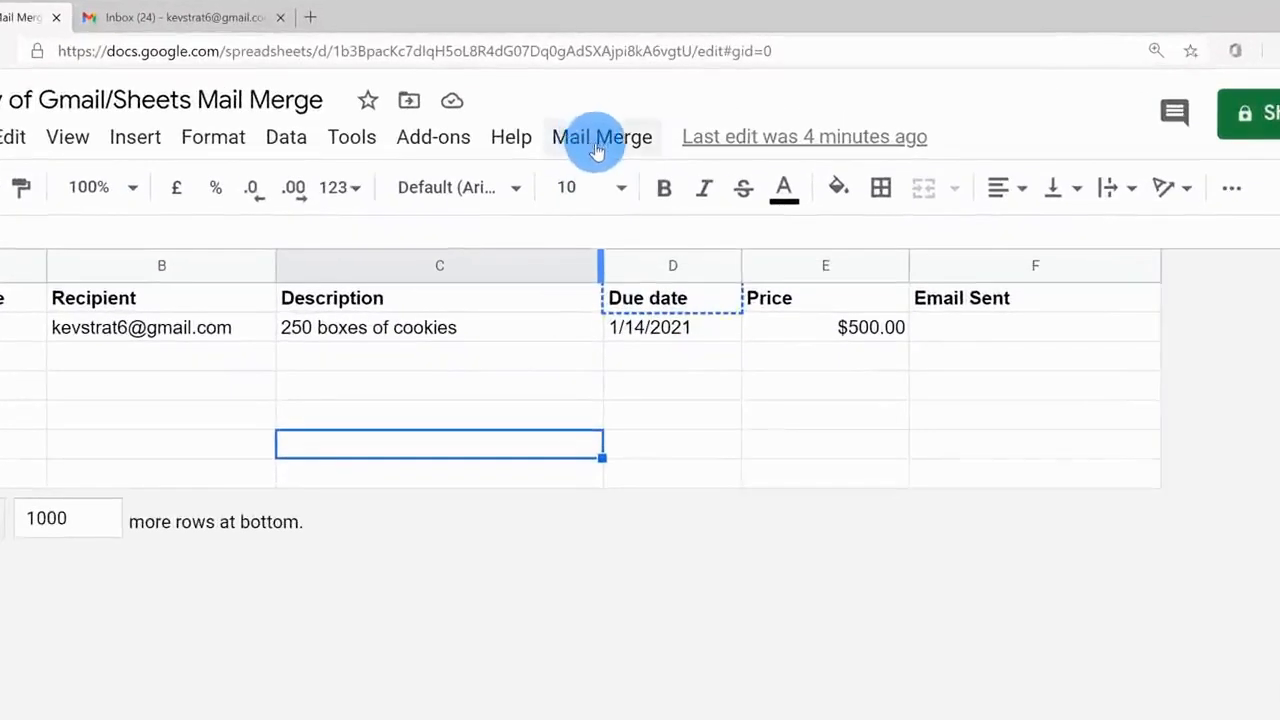
- Run Send Emails from Mail Merge, continue to the script authorization and choose the existing Google account
left_click(597, 148)
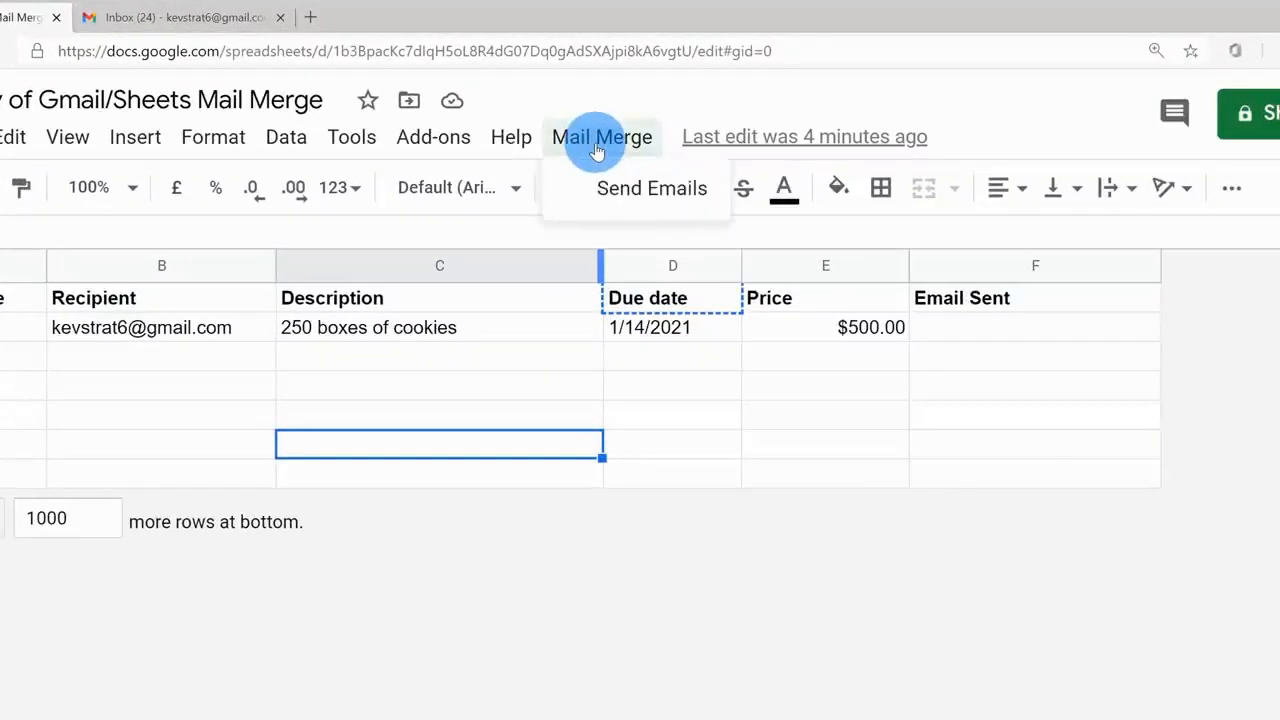
left_click(619, 203)
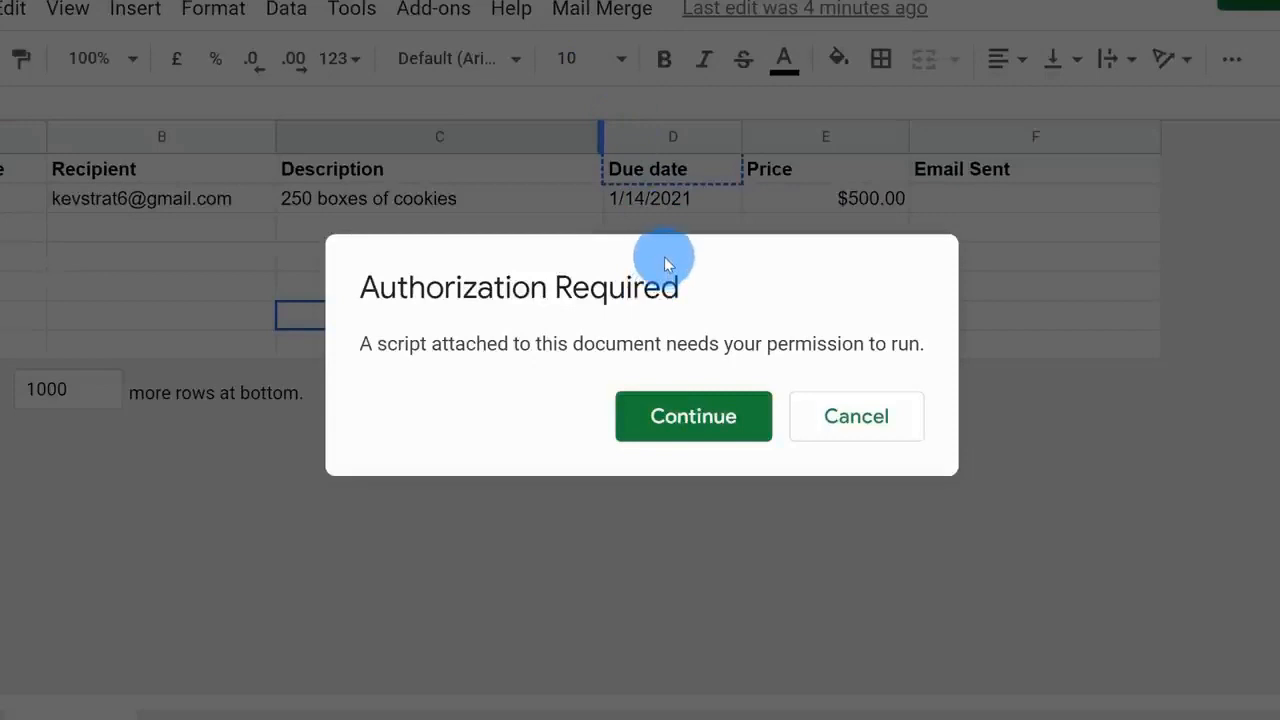
left_click(688, 433)
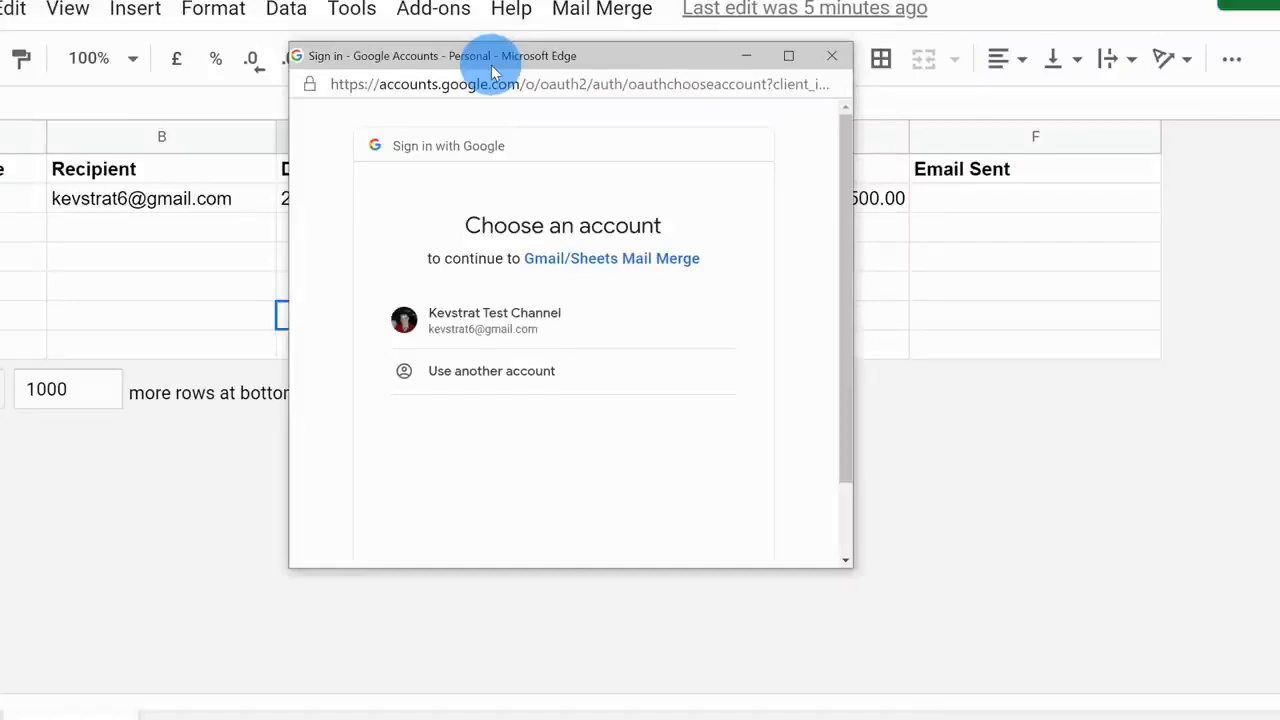
left_click(541, 332)
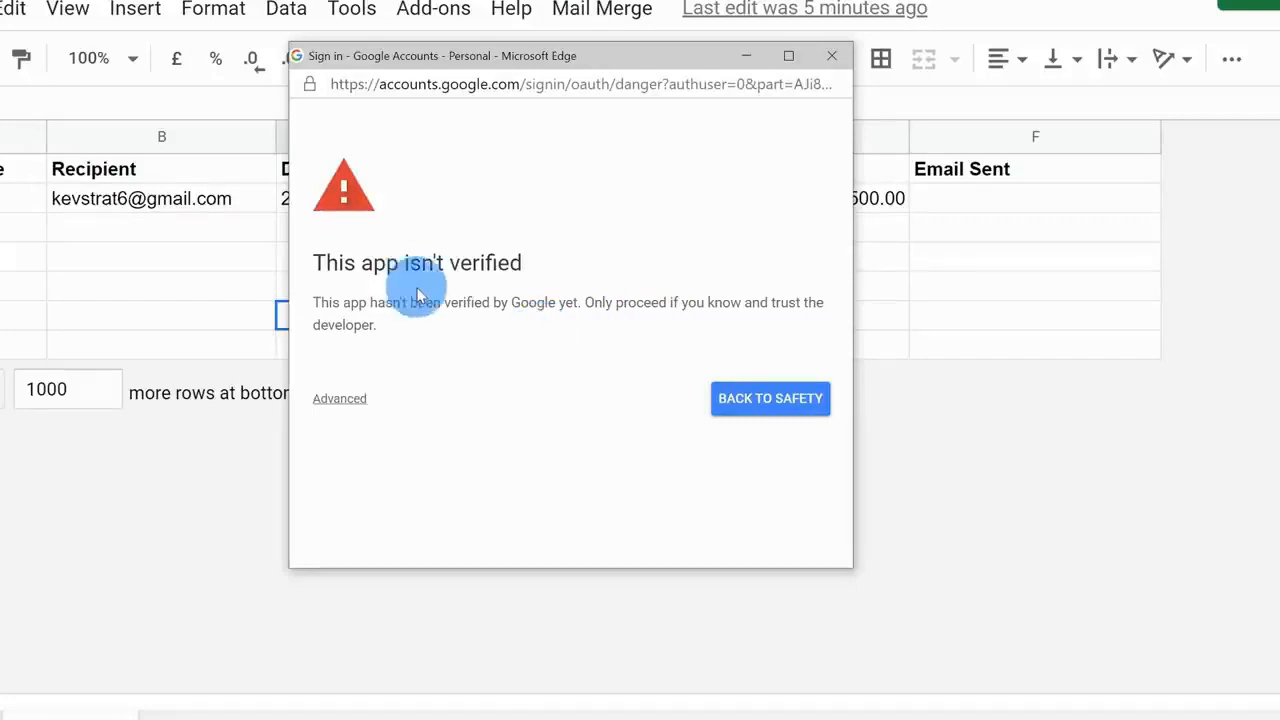
- Proceed to Gmail/Sheets Mail Merge despite its unverified status and allow it the requested Google account access
left_click(336, 400)
scroll(489, 309, "down", 1)
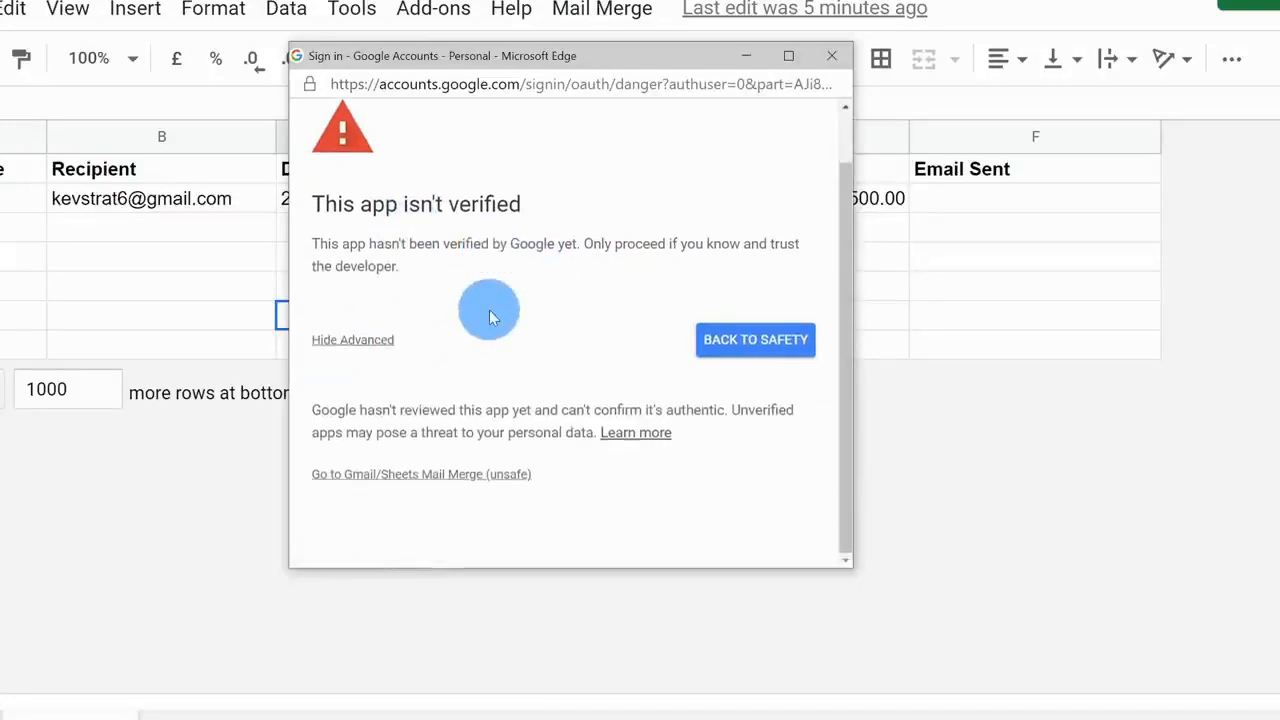
left_click(444, 478)
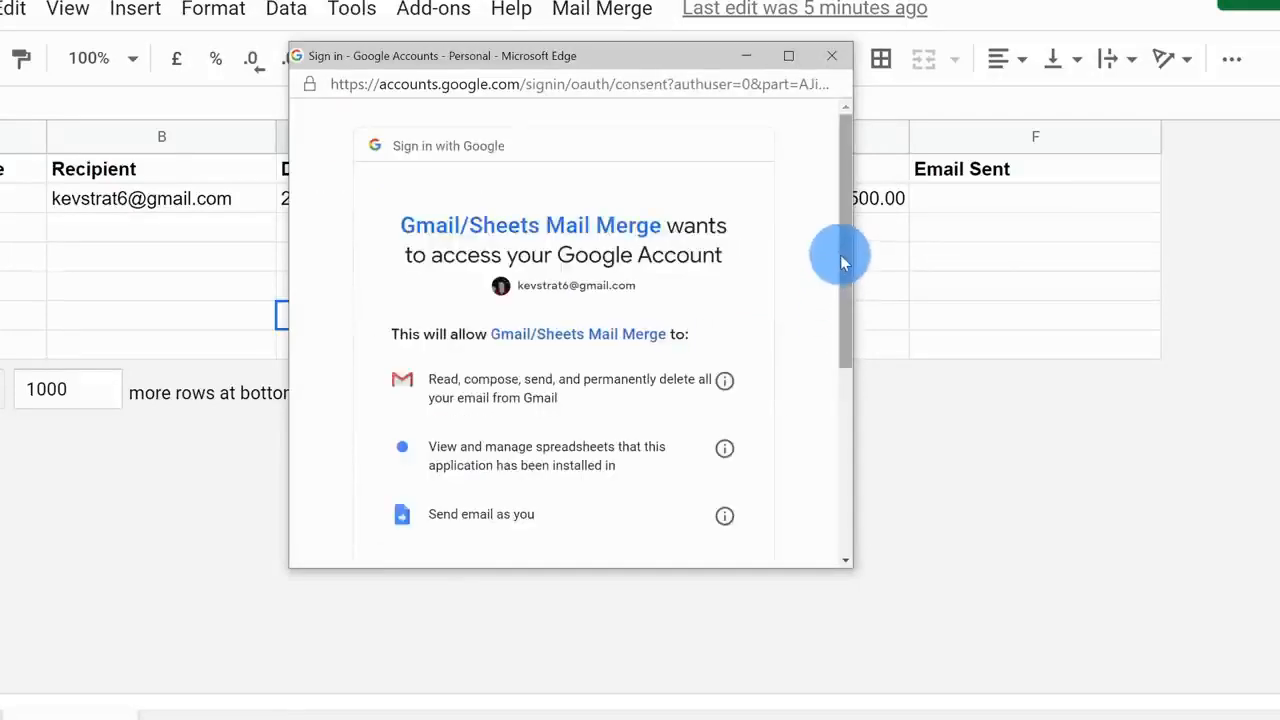
scroll(802, 244, "down", 2)
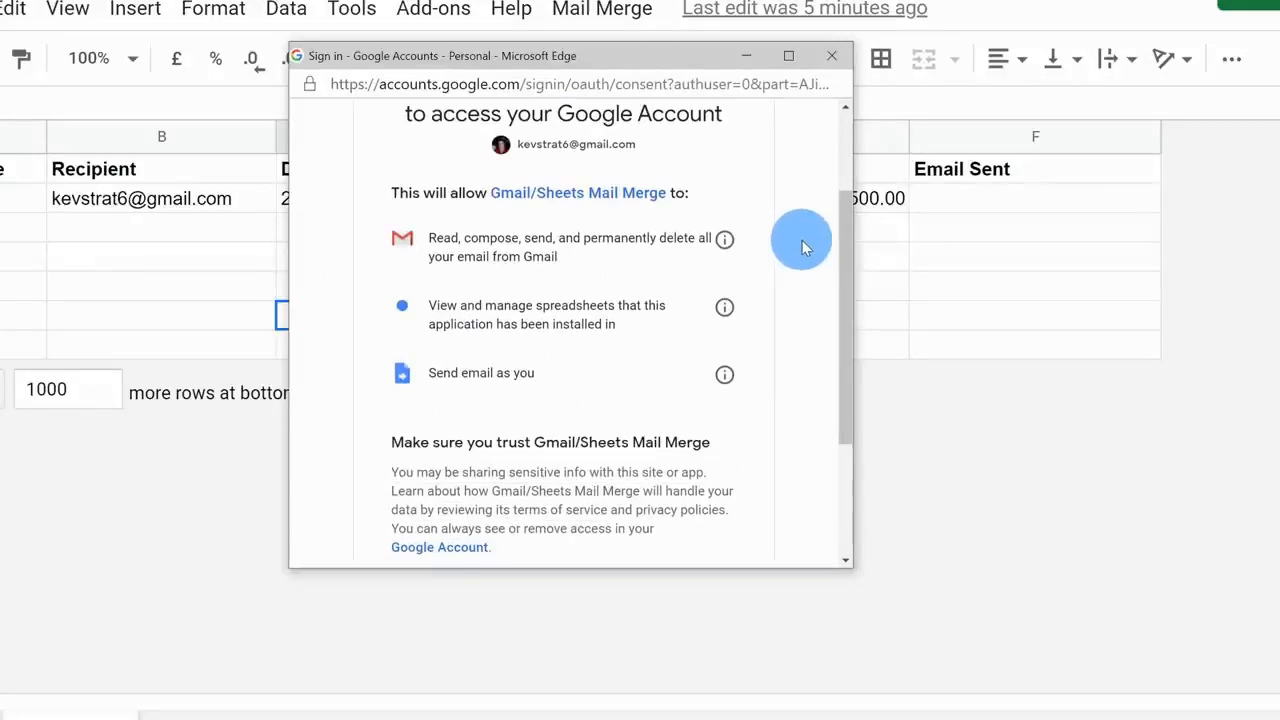
scroll(802, 240, "down", 2)
left_click(702, 497)
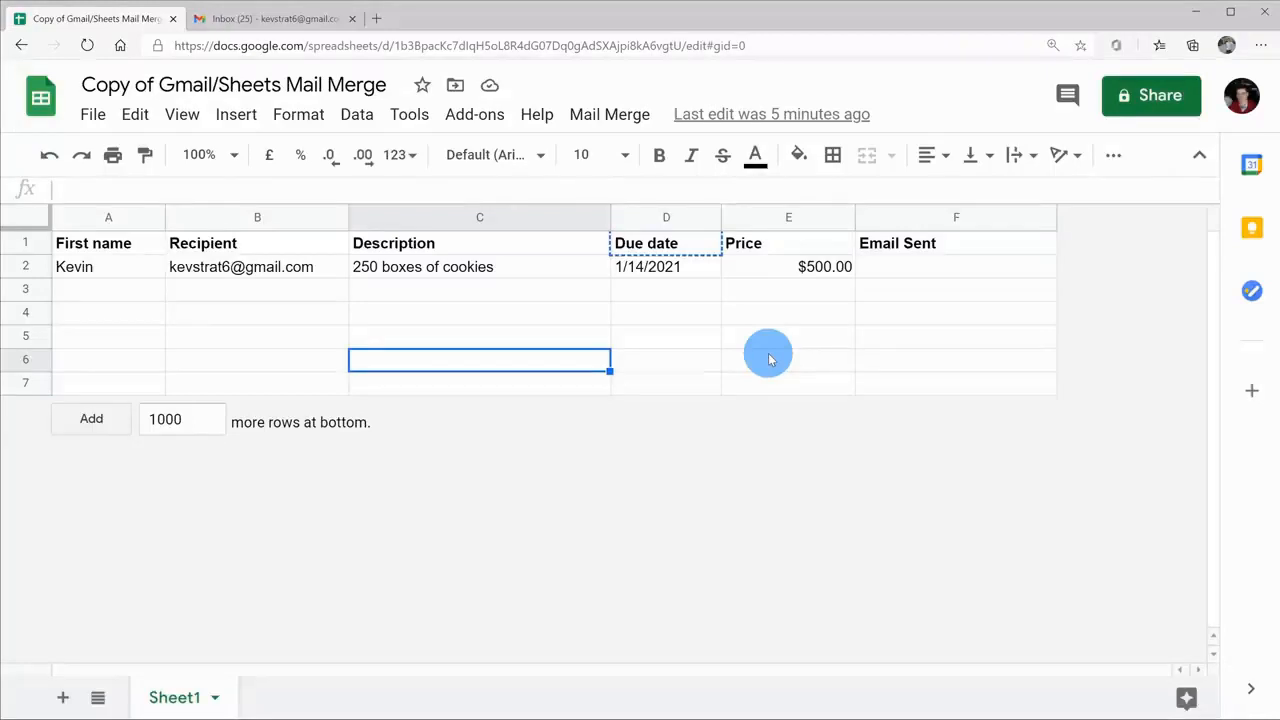
- Run Send Emails again using the draft subject "Your bill for {{Description}} is due on {{Due date}}"
left_click(619, 117)
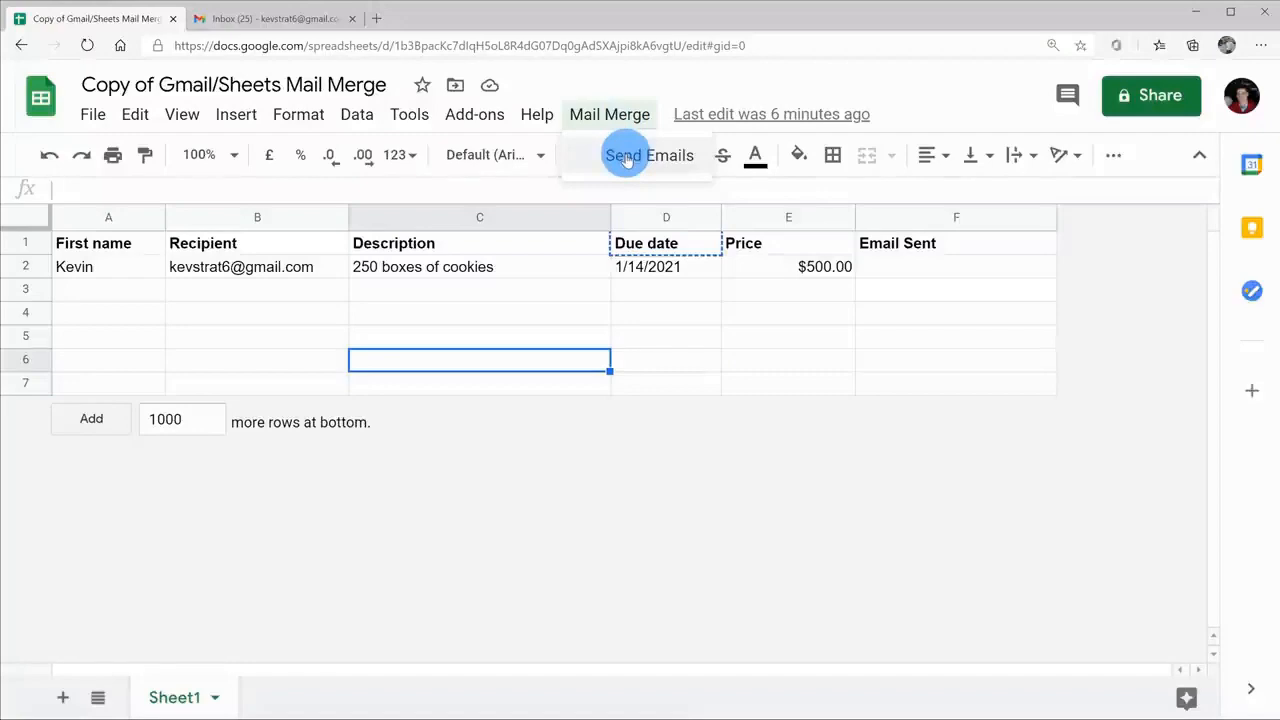
left_click(625, 160)
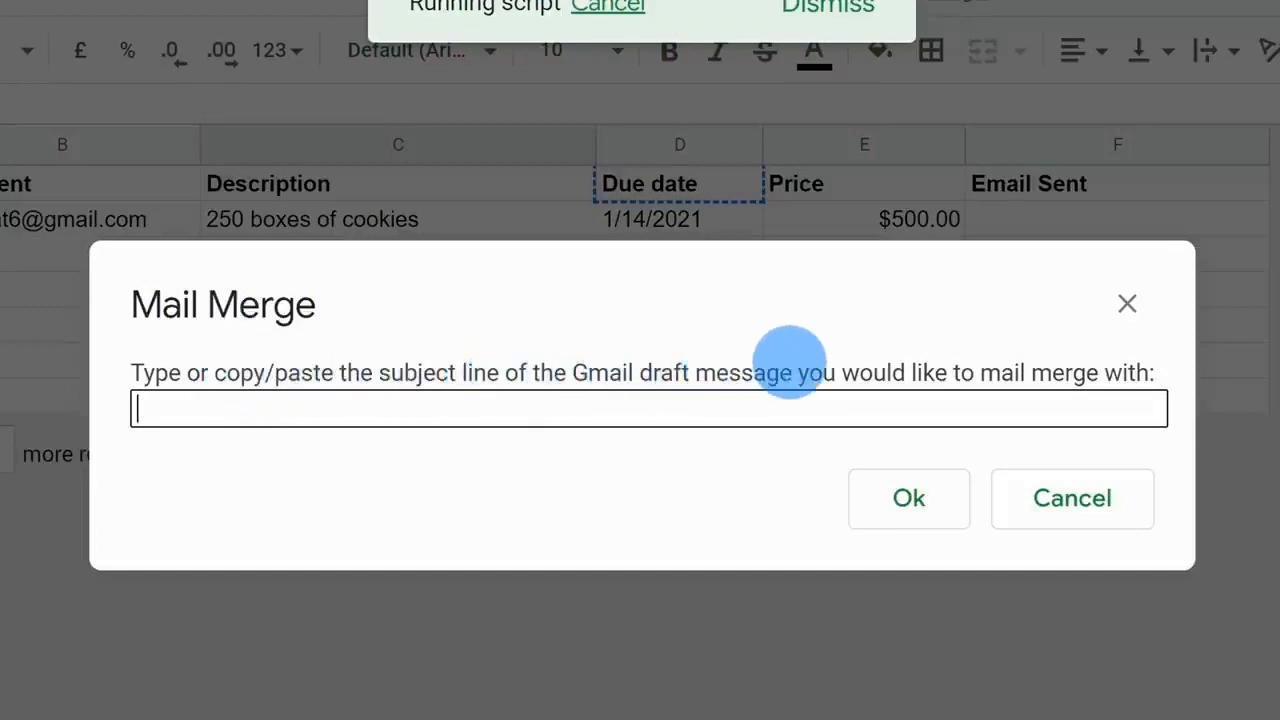
key("ctrl+v")
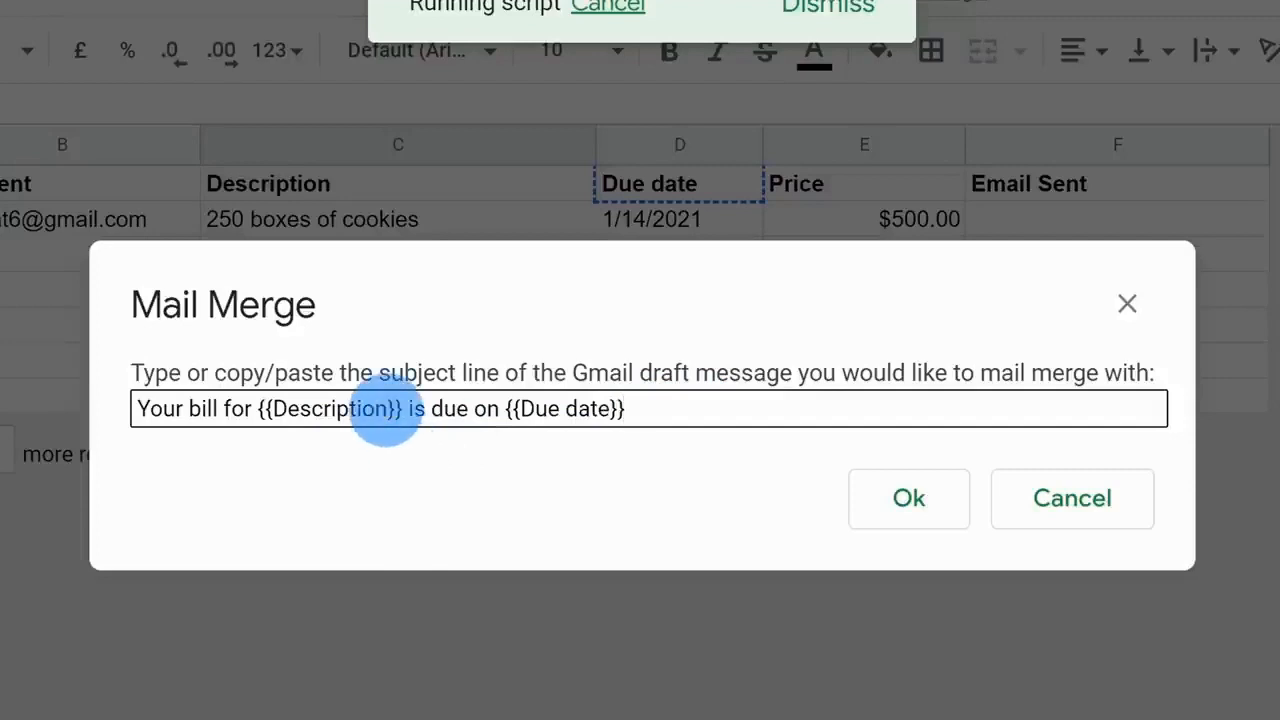
left_click(935, 498)
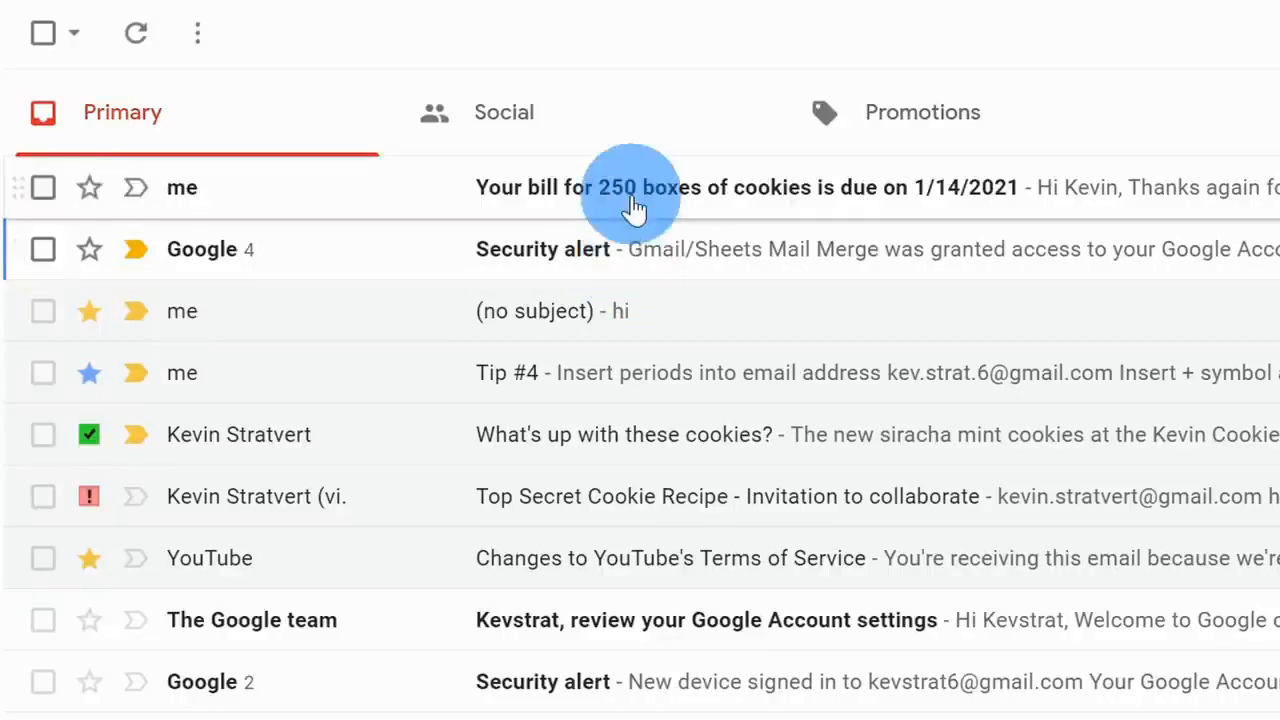
- Open the received bill email in the Gmail inbox to check its merged fields
left_click(768, 215)
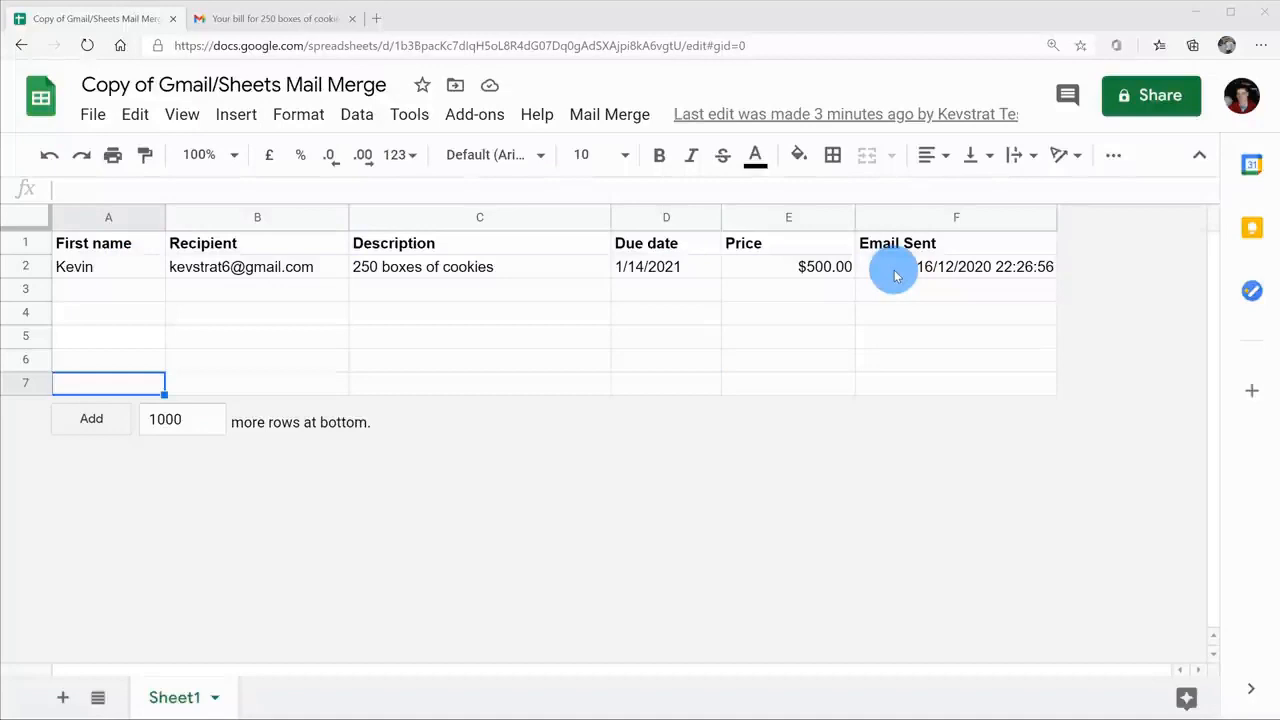
left_click_drag(94, 289, 104, 385)
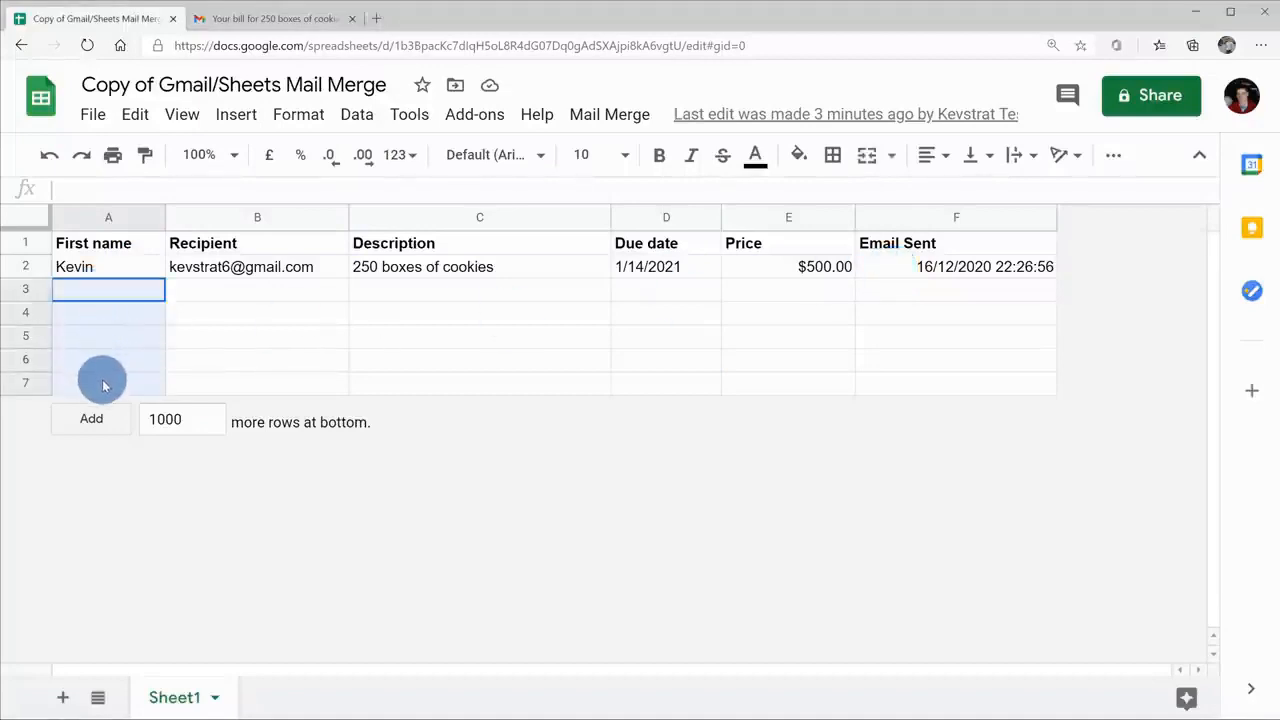
left_click(610, 115)
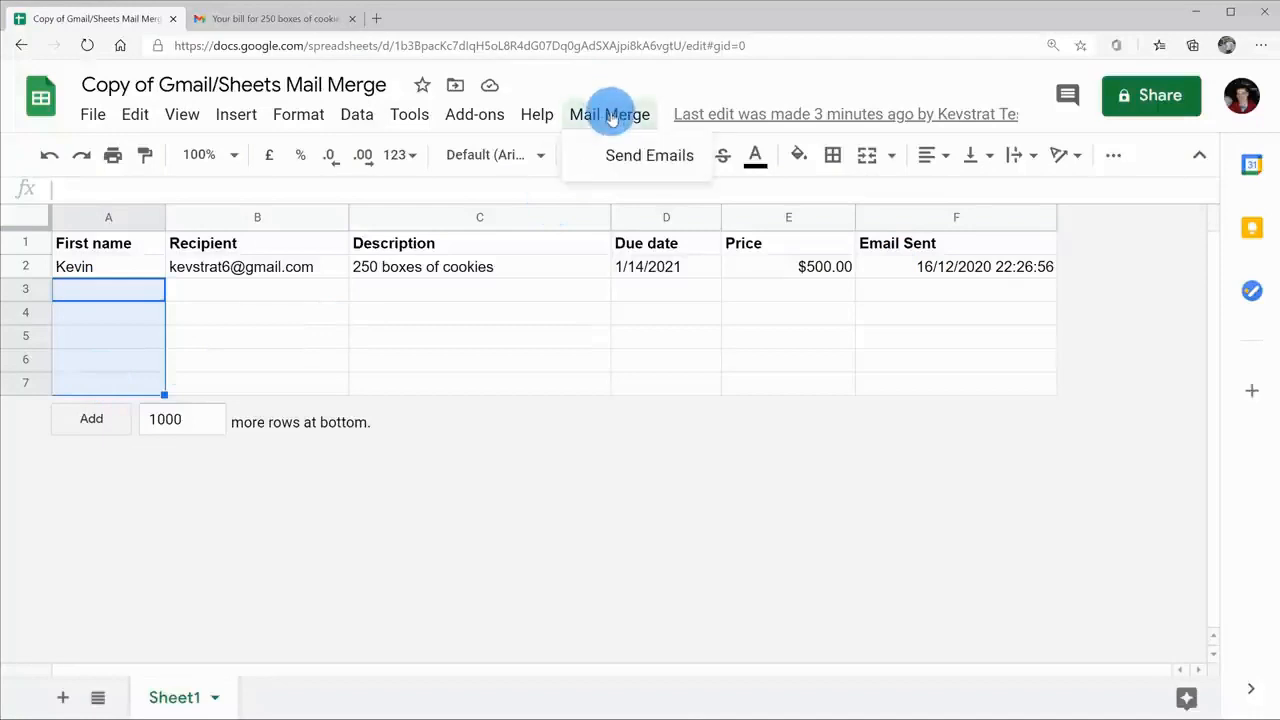
left_click(537, 298)
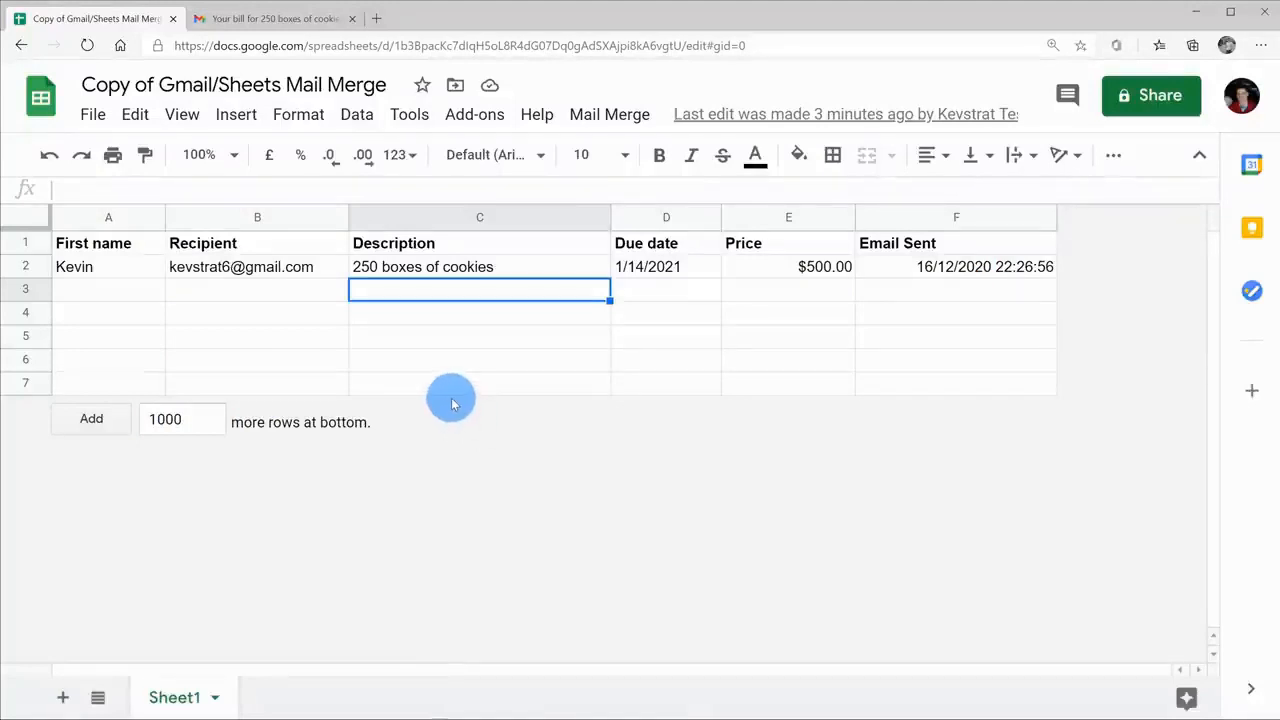
- Open the spreadsheet's script editor and locate the GmailApp.sendEmail options in Code.gs
left_click(410, 115)
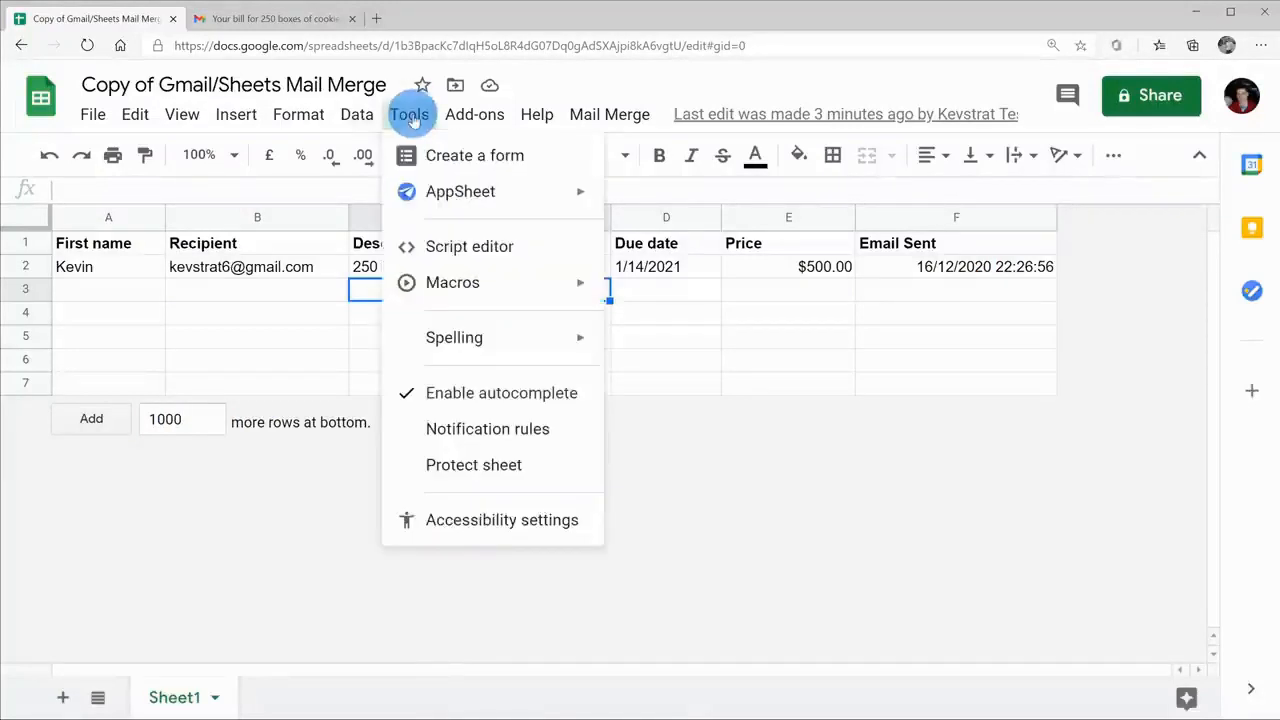
left_click(493, 256)
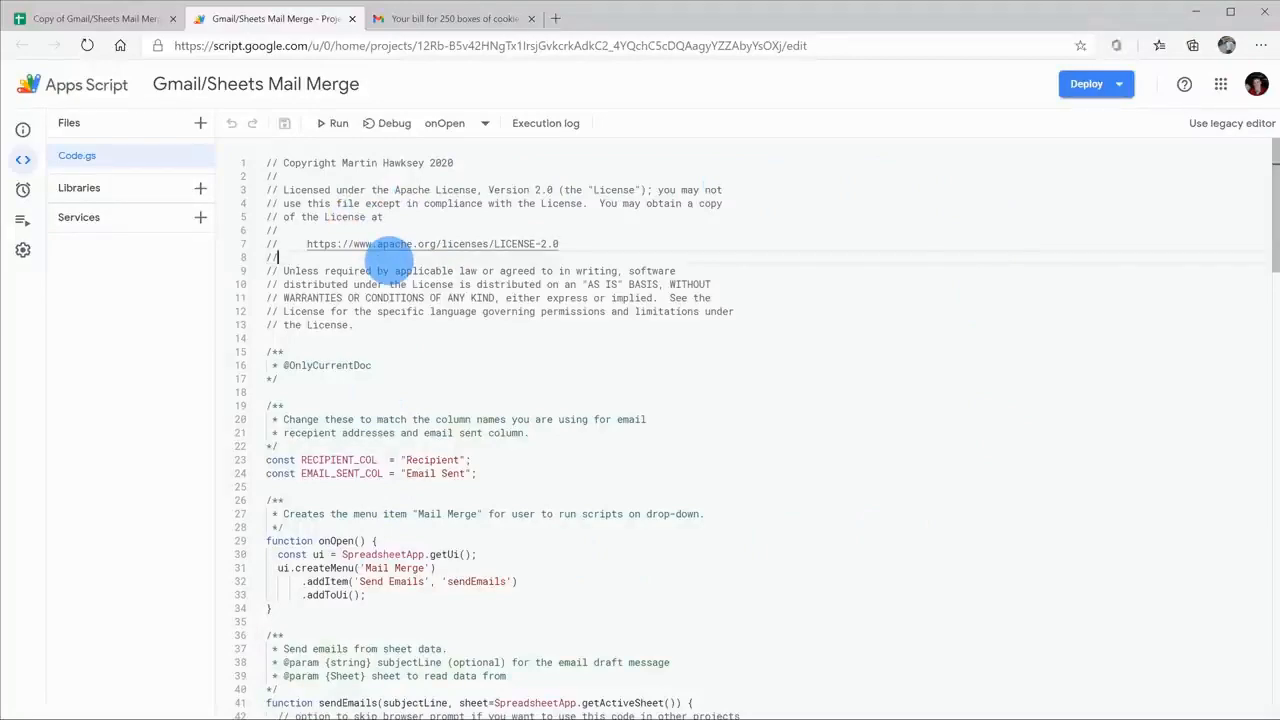
scroll(398, 262, "down", 6)
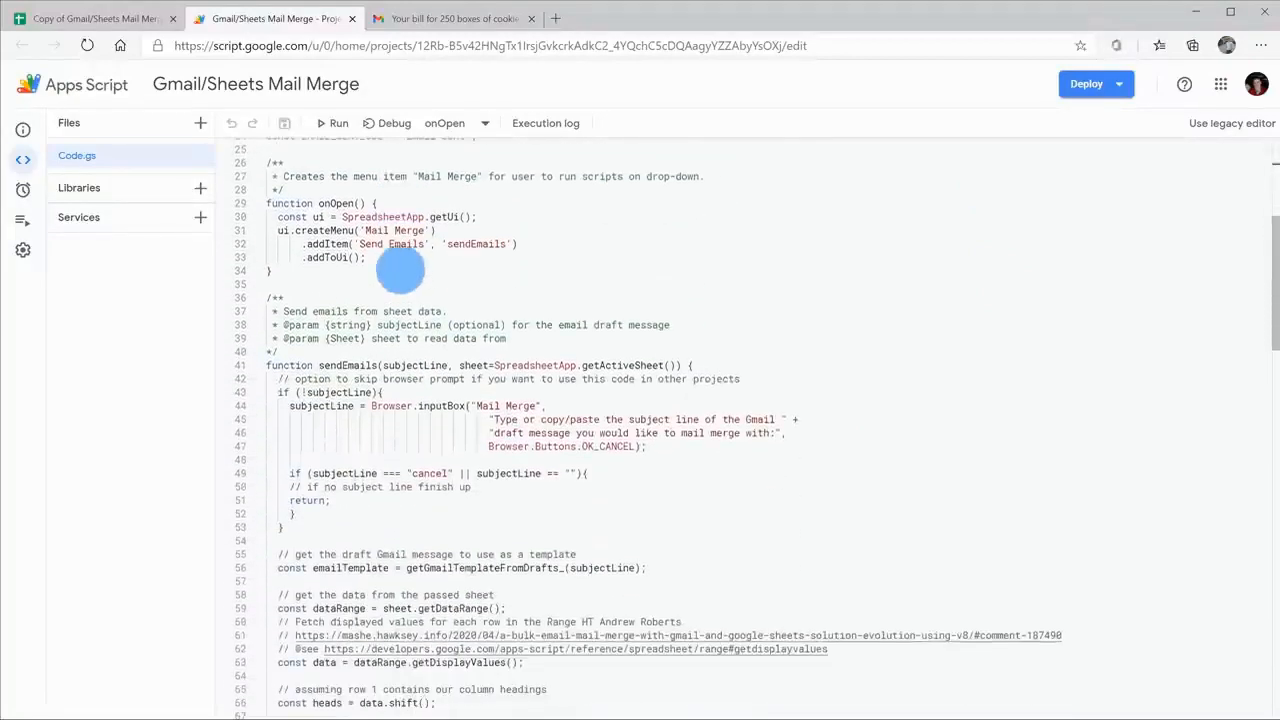
scroll(400, 268, "down", 5)
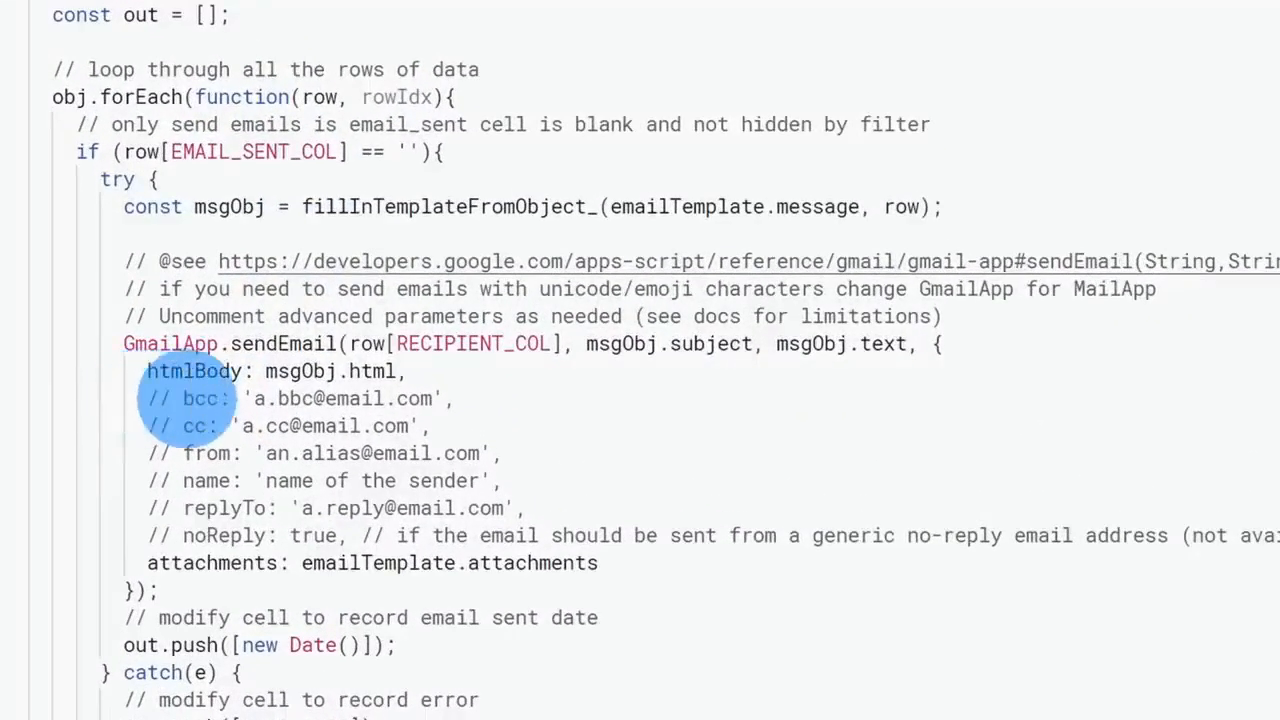
- Uncomment the bcc line in the GmailApp.sendEmail options
left_click(182, 398)
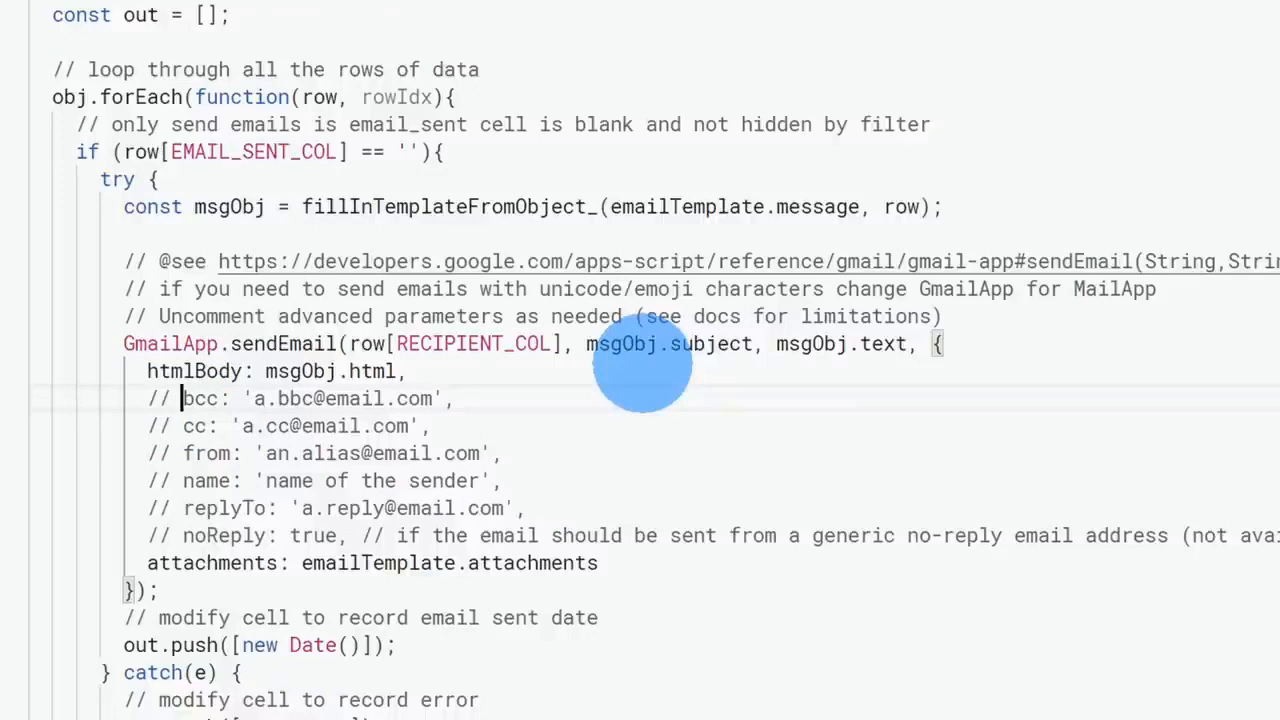
key("BackSpace")
key("BackSpace")
key("BackSpace")
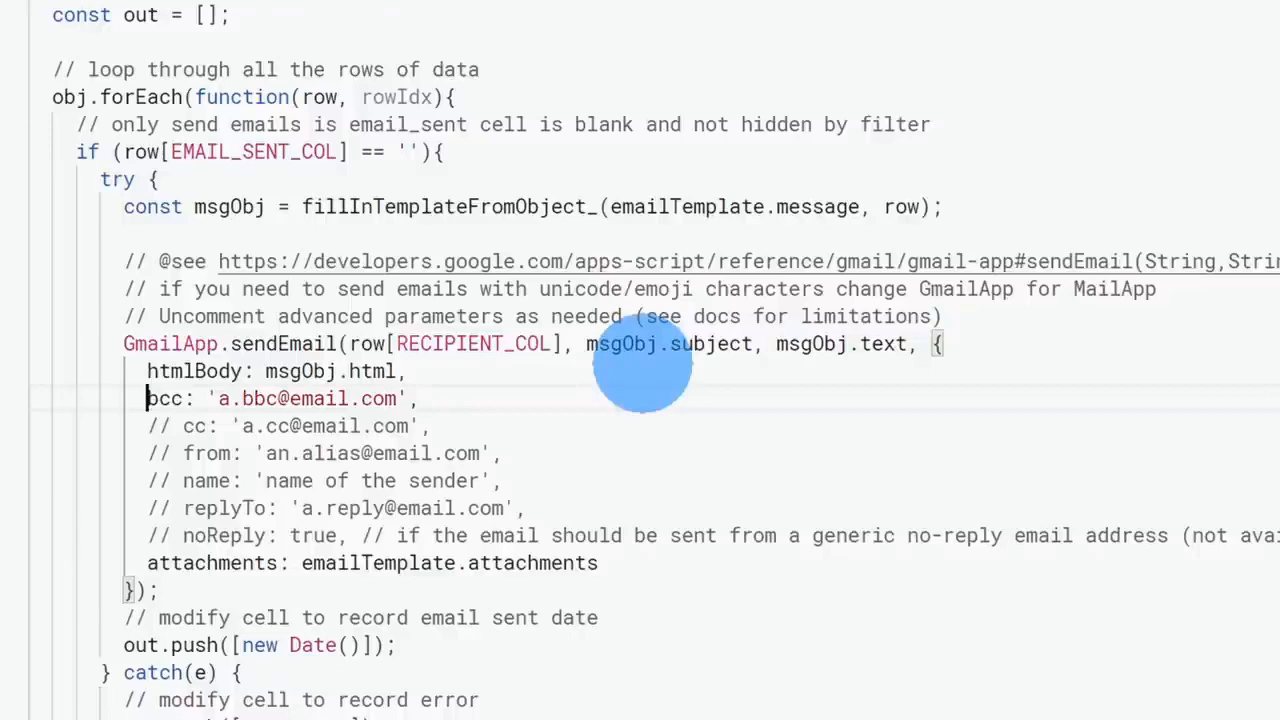
- Uncomment the cc line in the GmailApp.sendEmail options
key("Right")
key("Right")
key("Right")
key("Right")
key("Right")
key("Right")
key("Down")
key("Left")
key("Left")
key("Left")
key("BackSpace")
key("BackSpace")
key("BackSpace")
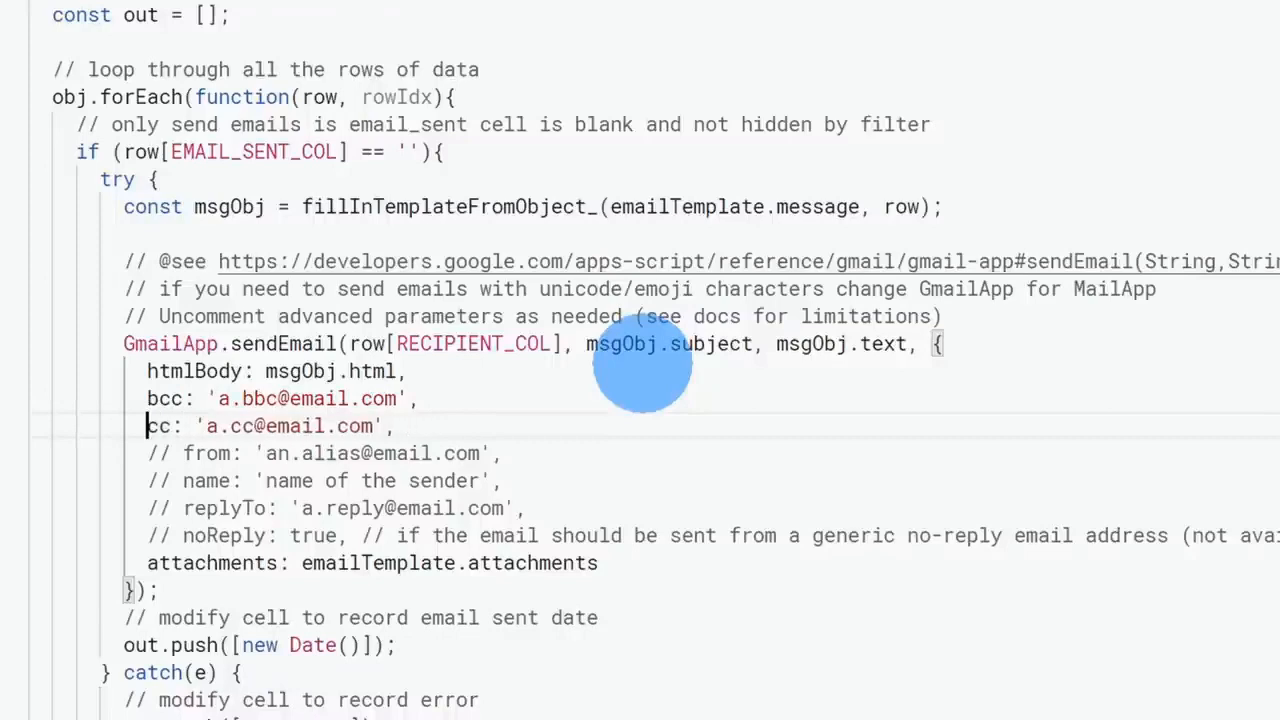
- Select the placeholder email address in the cc option
key("Right")
key("Right")
key("Right")
key("Right")
key("Right")
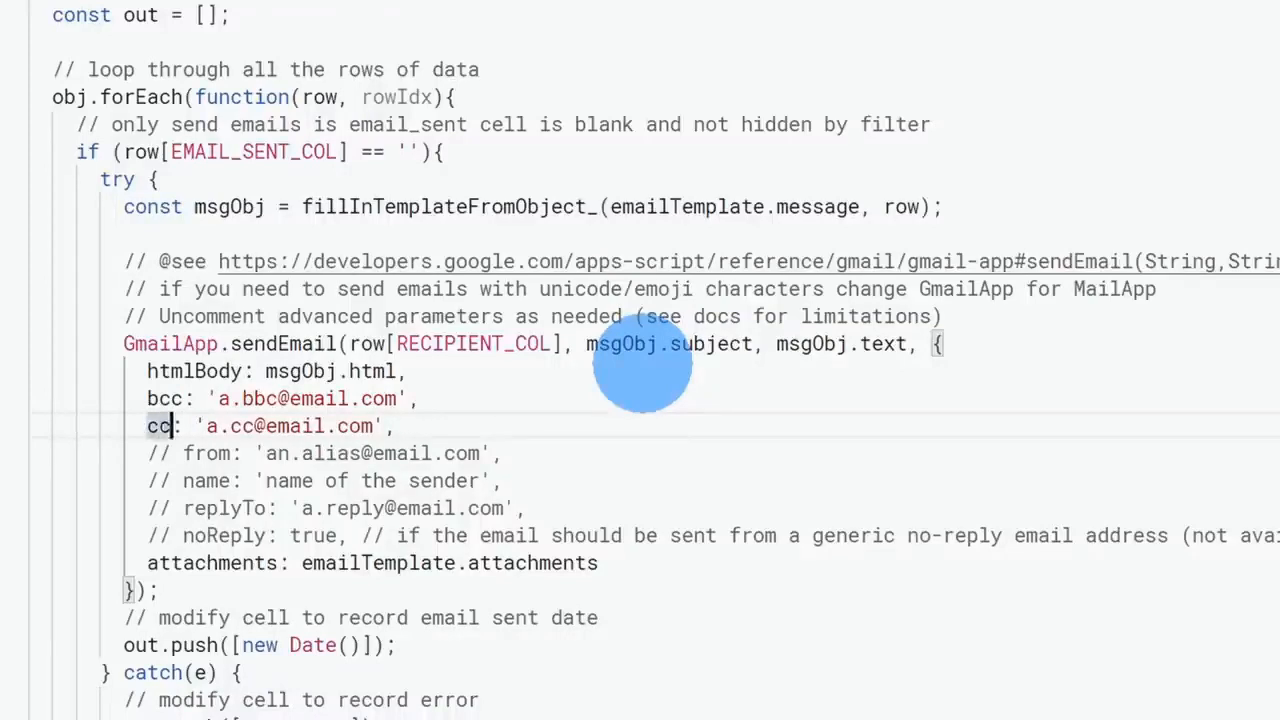
key("shift+Right")
key("shift+Right")
key("shift+Right")
key("shift+Right")
key("shift+Right")
key("shift+Right")
key("shift+Right")
key("shift+Right")
key("shift+Right")
key("shift+Right")
key("shift+Right")
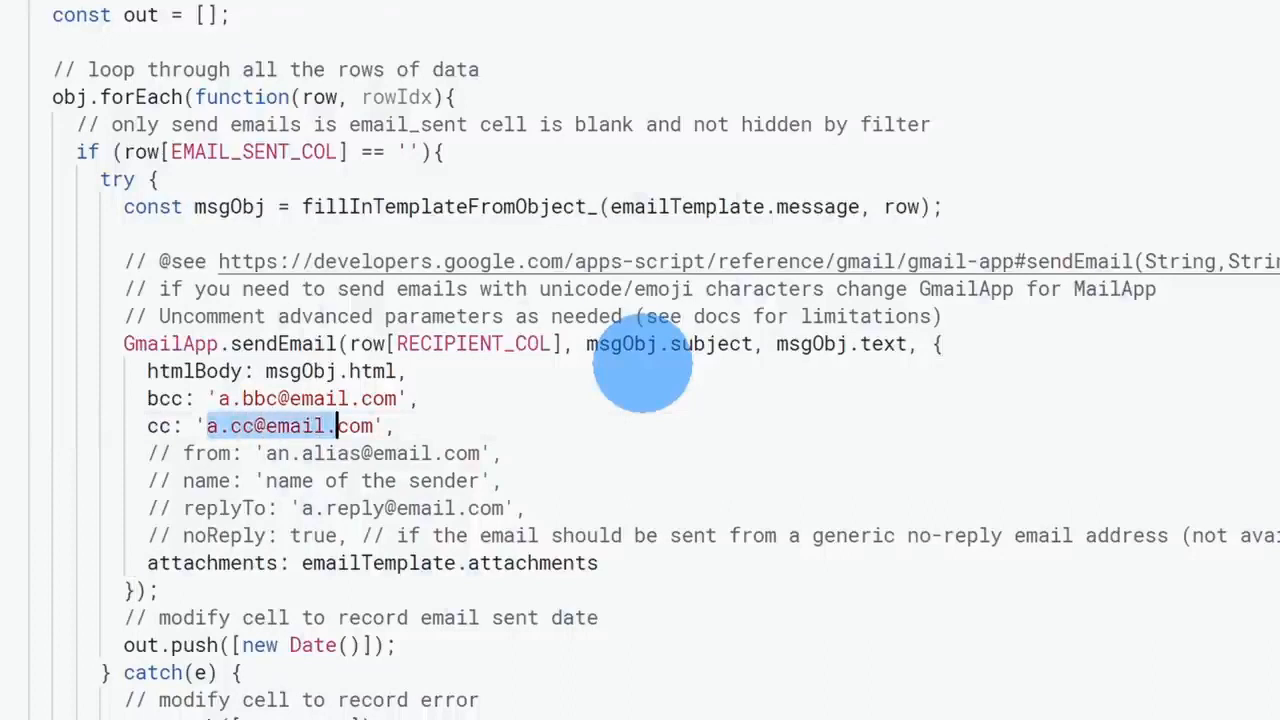
- Uncomment the name line in the GmailApp.sendEmail options, leaving the from line commented out
key("Down")
key("Left")
key("Left")
key("Left")
key("Left")
key("Left")
key("Left")
key("Left")
key("Left")
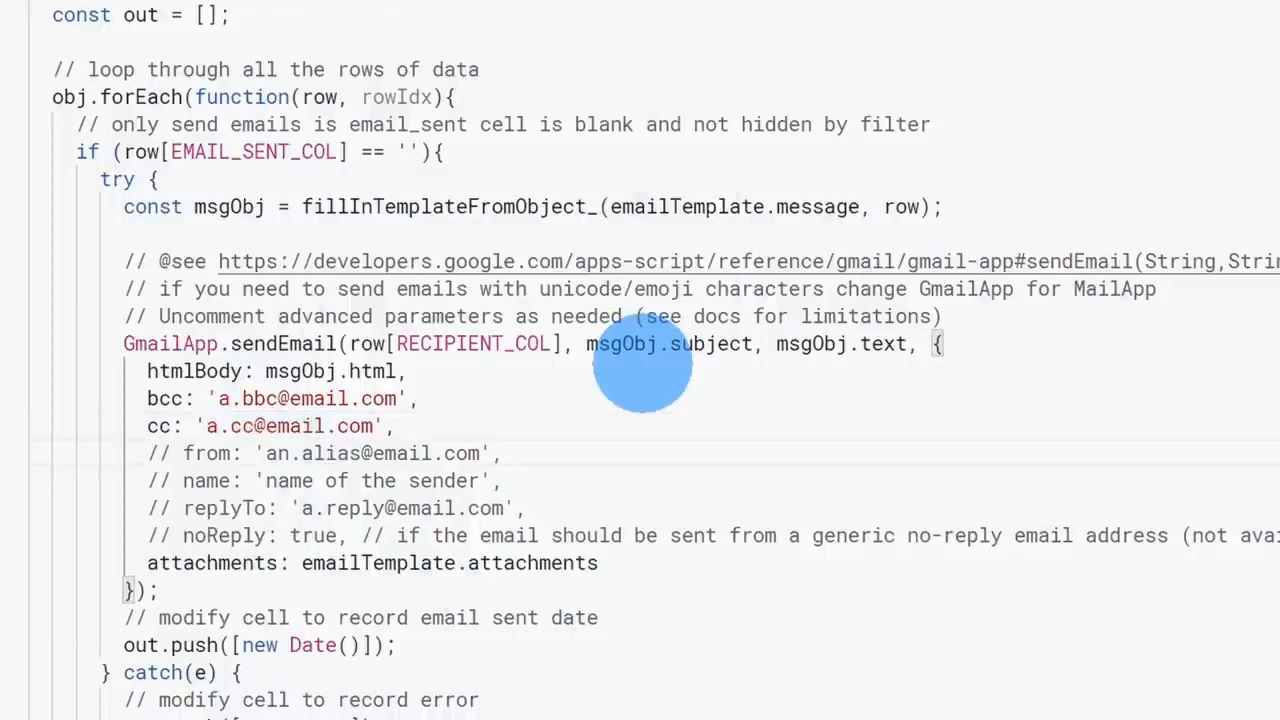
key("Down")
key("Left")
key("Left")
key("Left")
key("Left")
key("Left")
key("BackSpace")
key("BackSpace")
key("BackSpace")
- Select the placeholder text 'name of the sender' in the name option
key("Right")
key("Right")
key("Right")
key("Right")
key("Right")
key("Right")
key("Right")
key("ctrl+shift+Right")
key("ctrl+shift+Right")
key("ctrl+shift+Right")
key("ctrl+shift+Right")
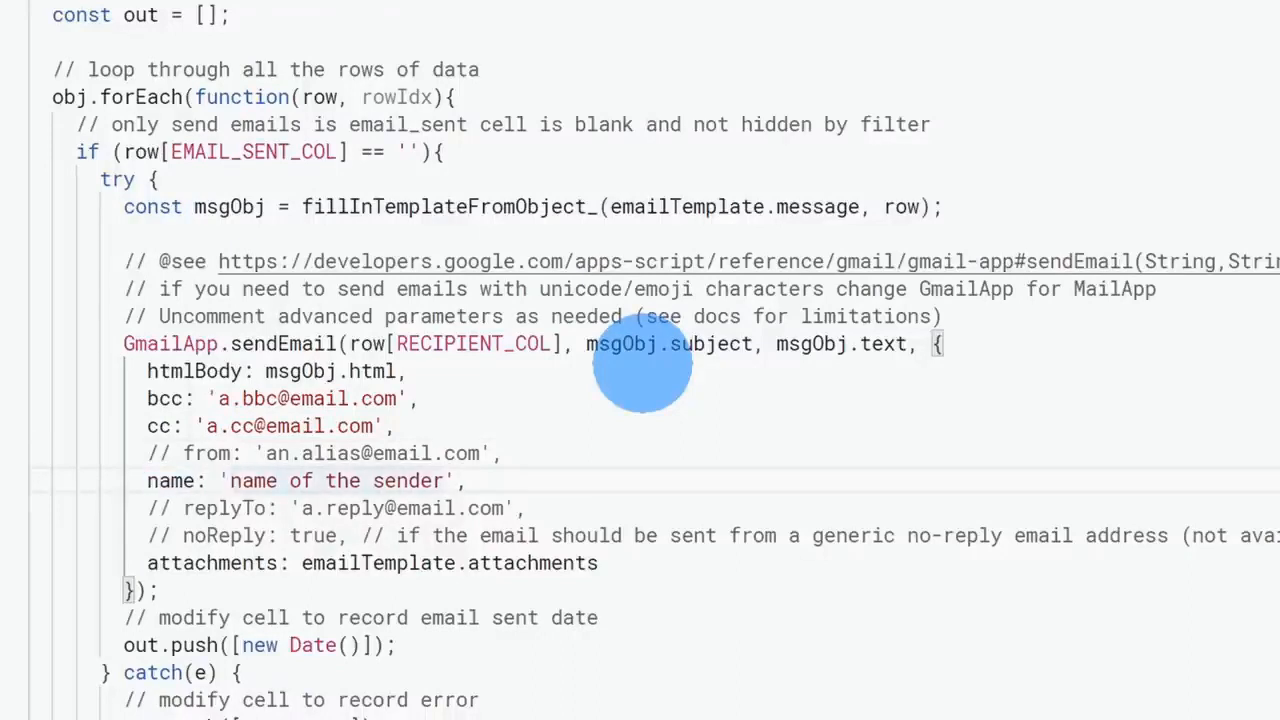
- Examine the replyTo, noReply and attachments options in the GmailApp.sendEmail call
key("Down")
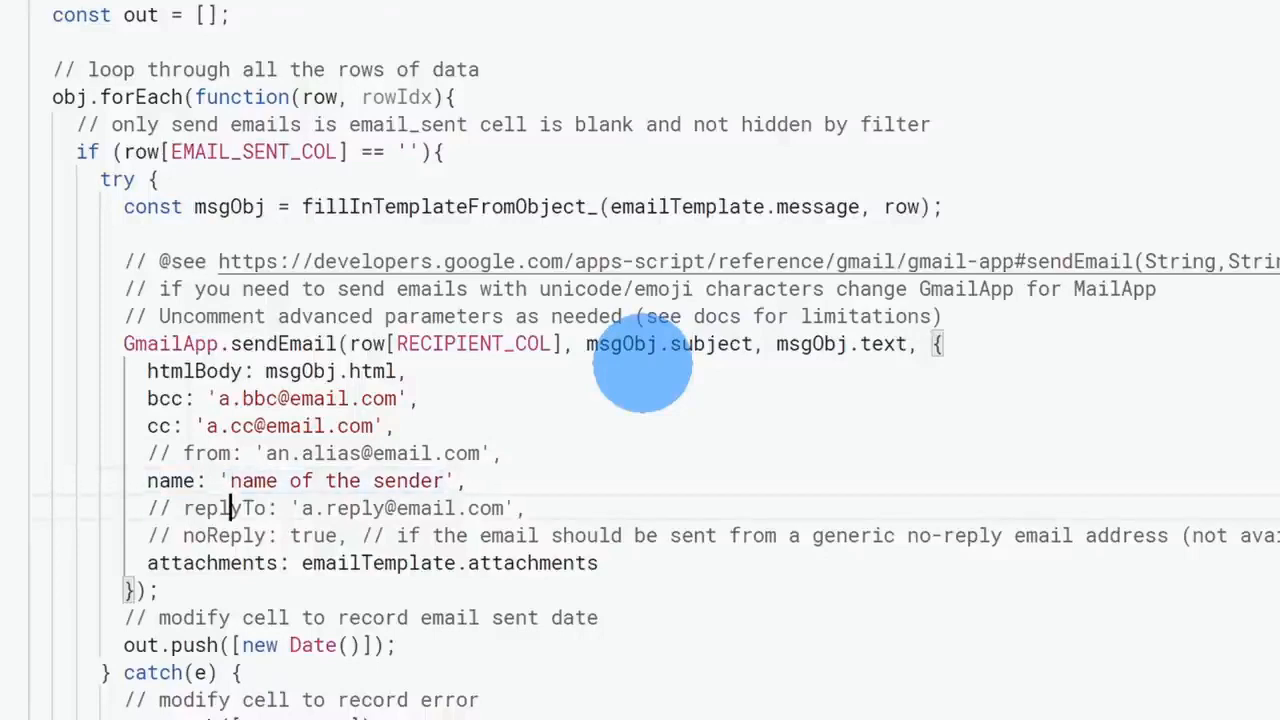
key("Down")
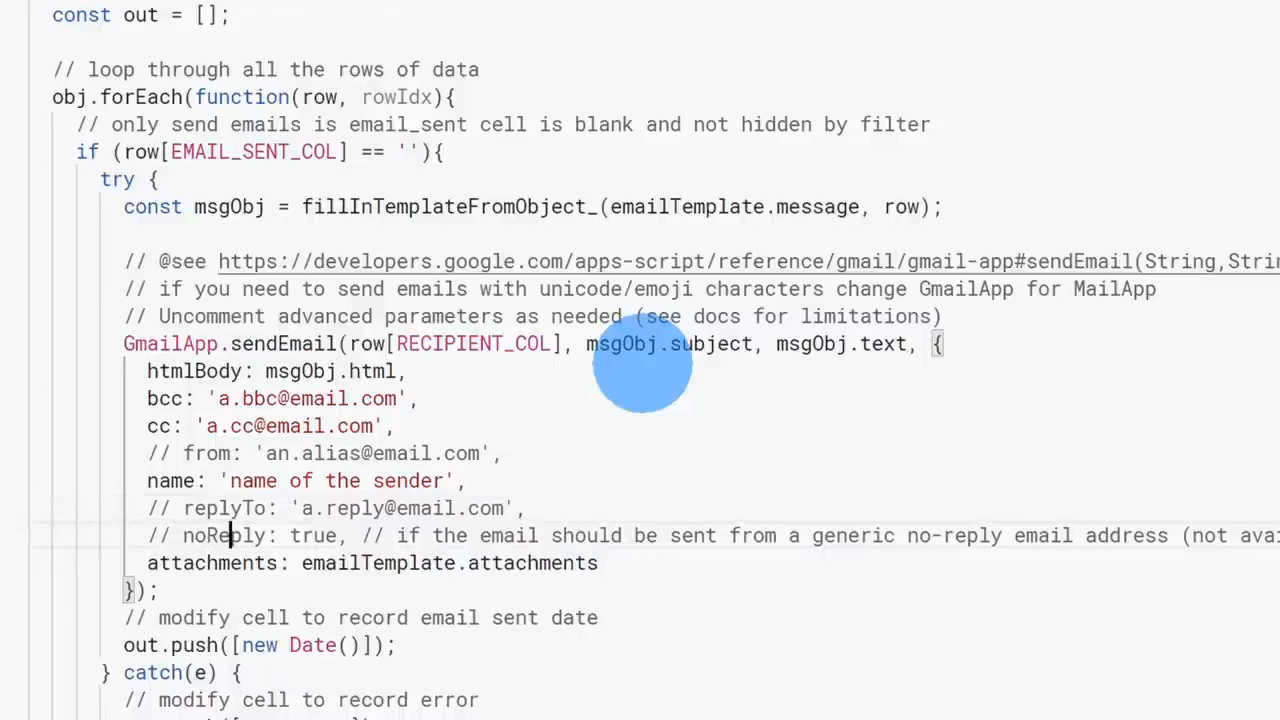
left_click_drag(181, 570, 593, 560)
left_click(596, 561)
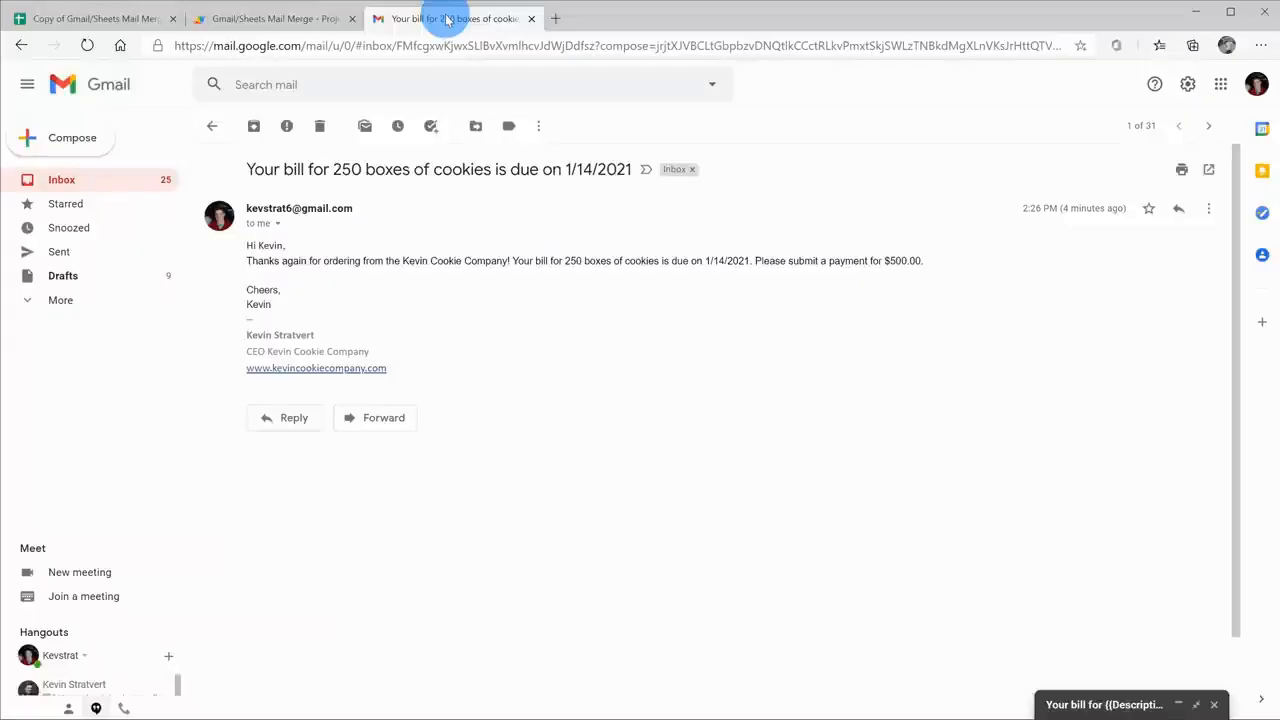
- Switch to Gmail and reopen the minimized bill template draft
left_click(1098, 703)
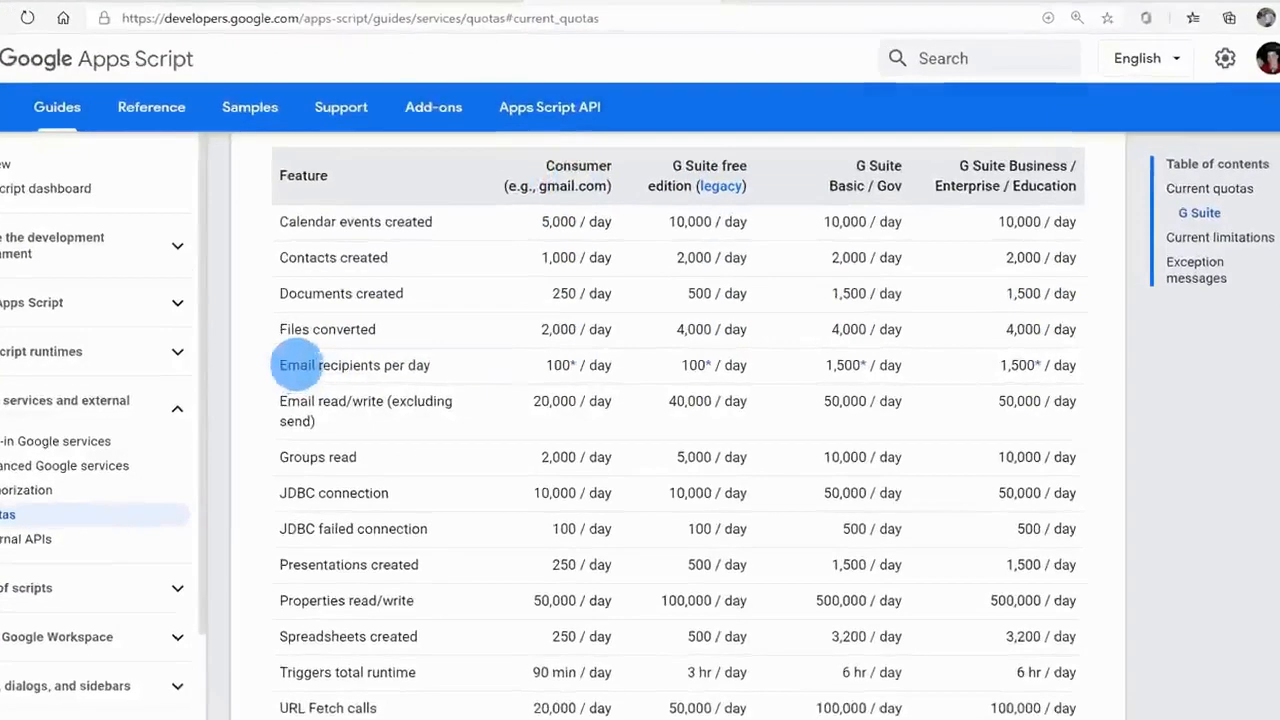
- Check the email recipients per day quotas for the consumer and G Suite account types in the Apps Script quotas guide
left_click_drag(338, 365, 753, 365)
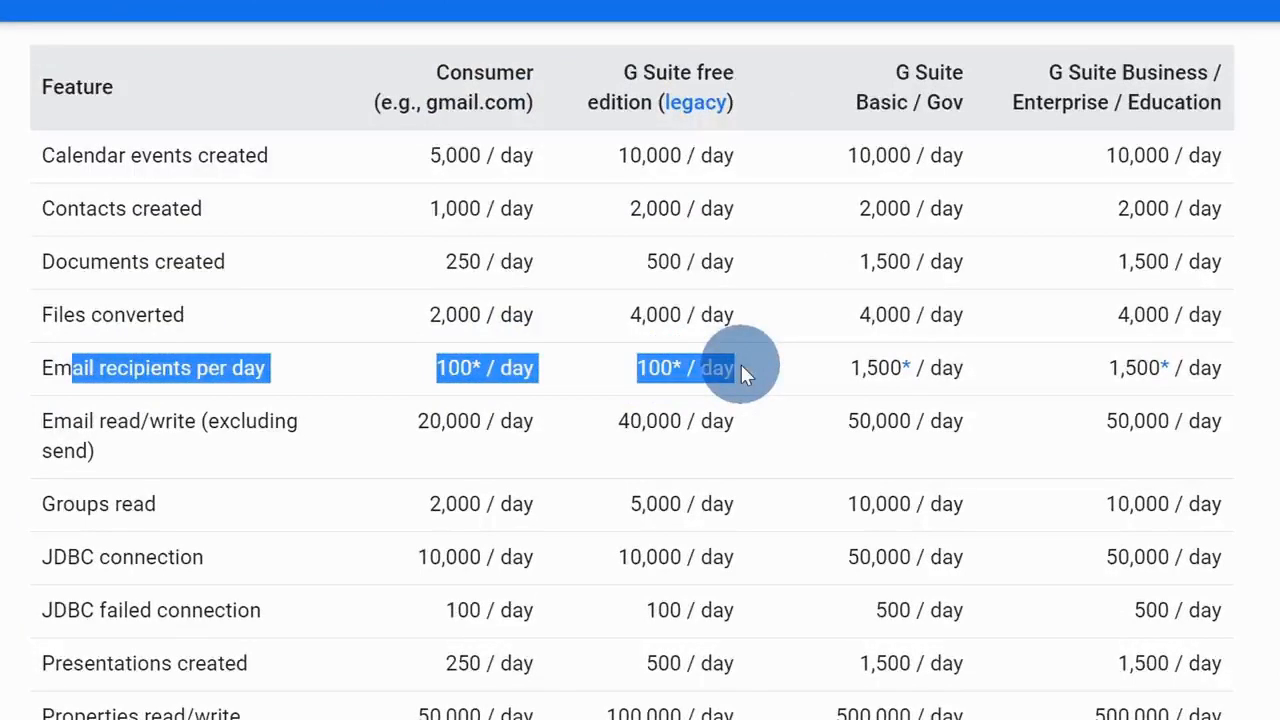
left_click_drag(825, 369, 1005, 366)
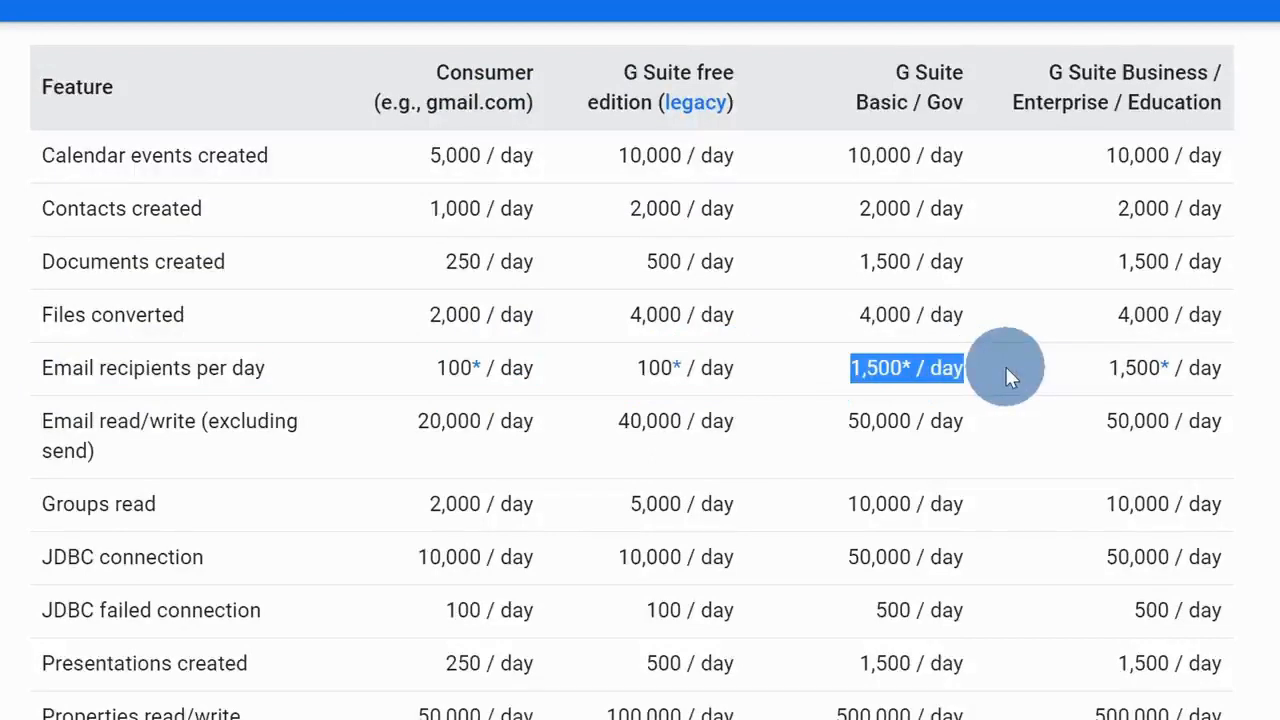